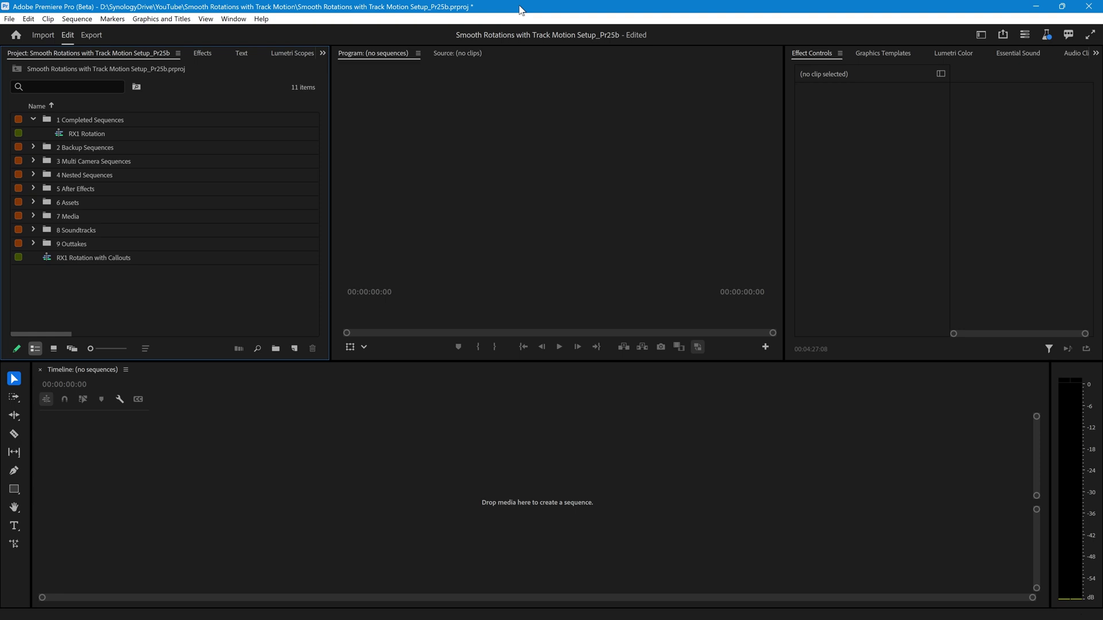
Step: Create a new sequence named Apple Rotation from the HD 1080p 25 fps preset
key("ctrl+n")
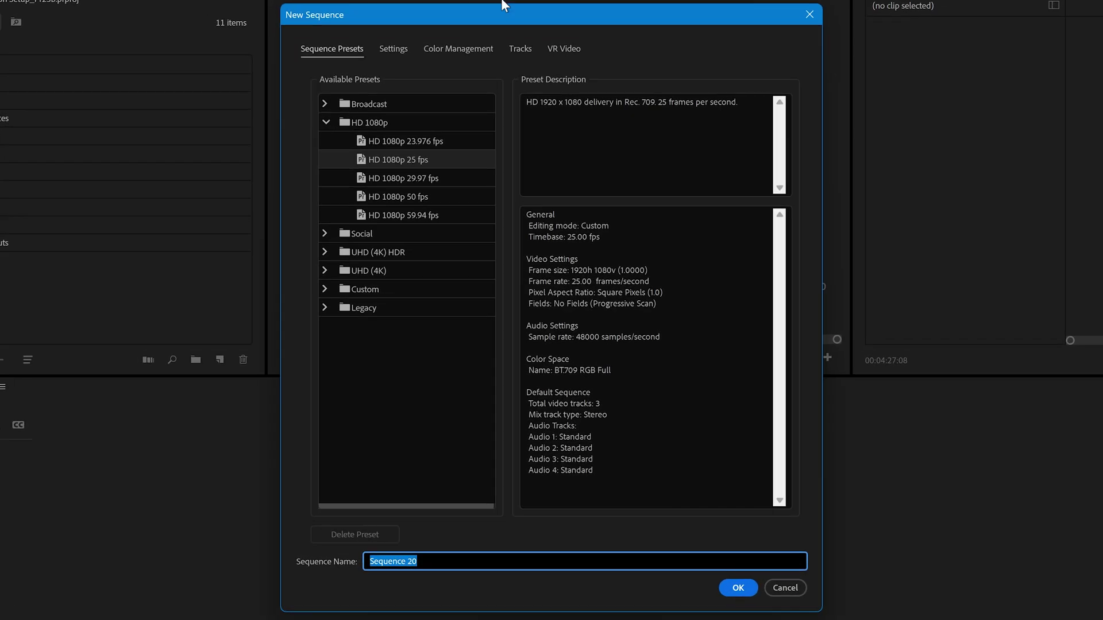
left_click(360, 159)
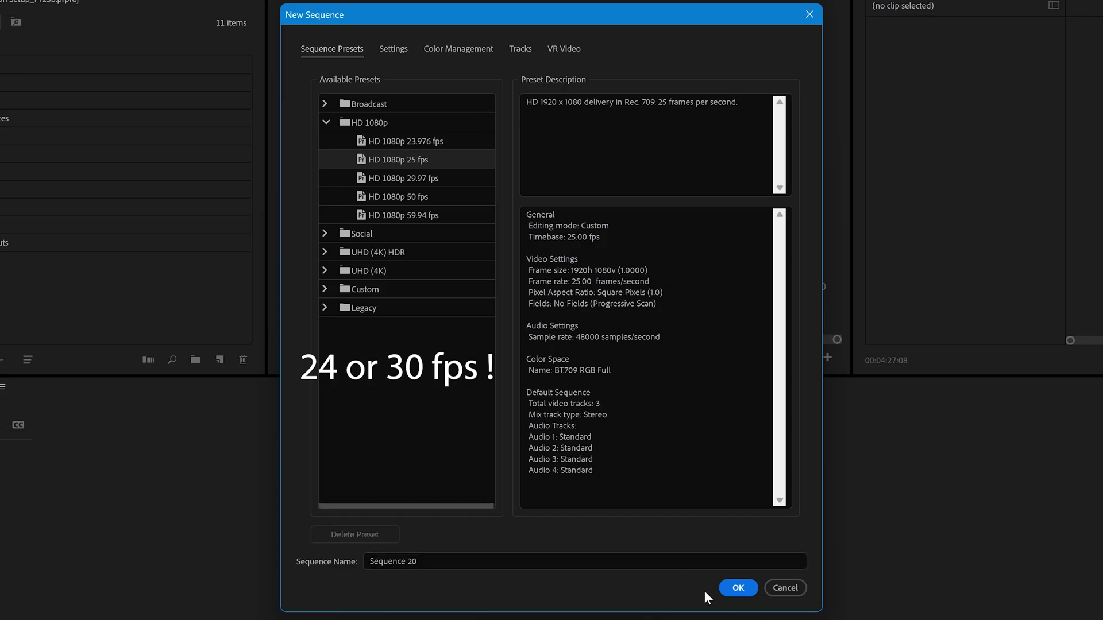
left_click(425, 561)
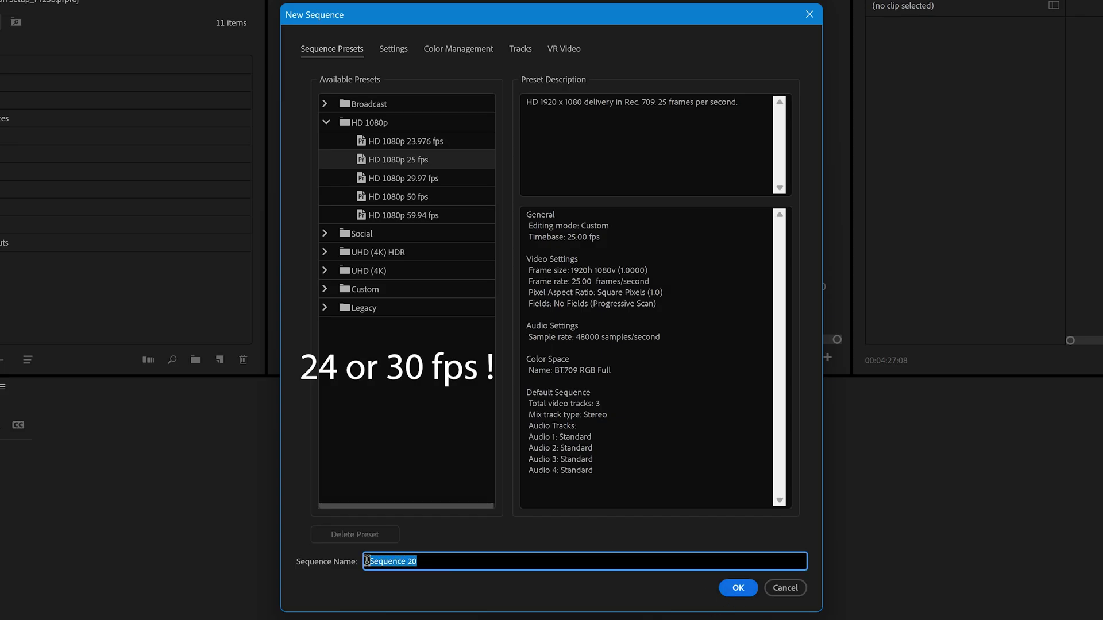
type("Apple ")
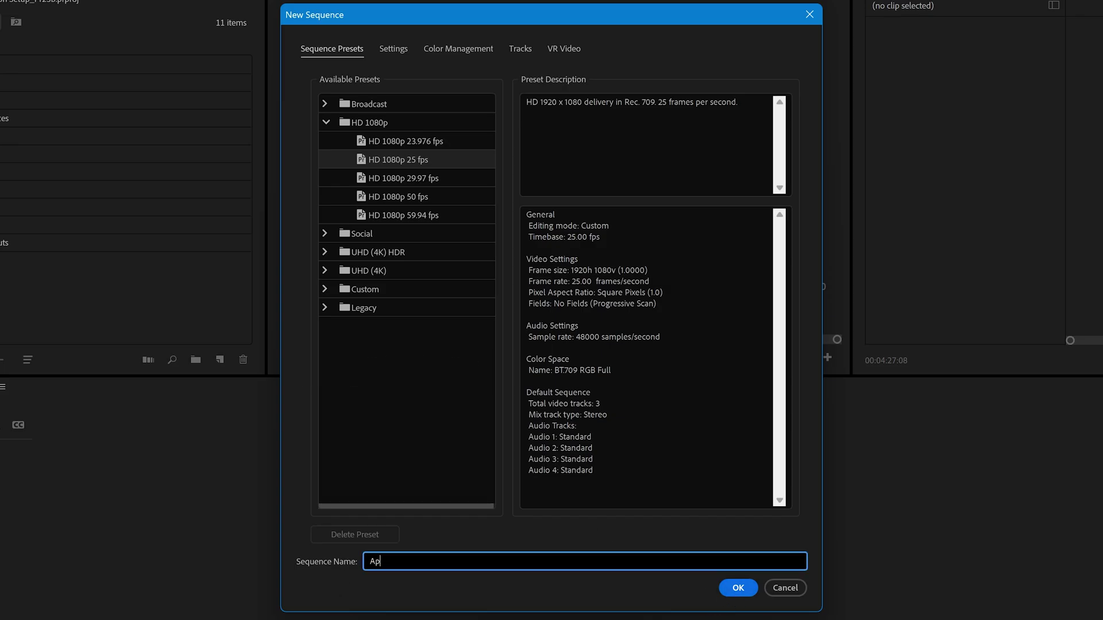
type("Rotation")
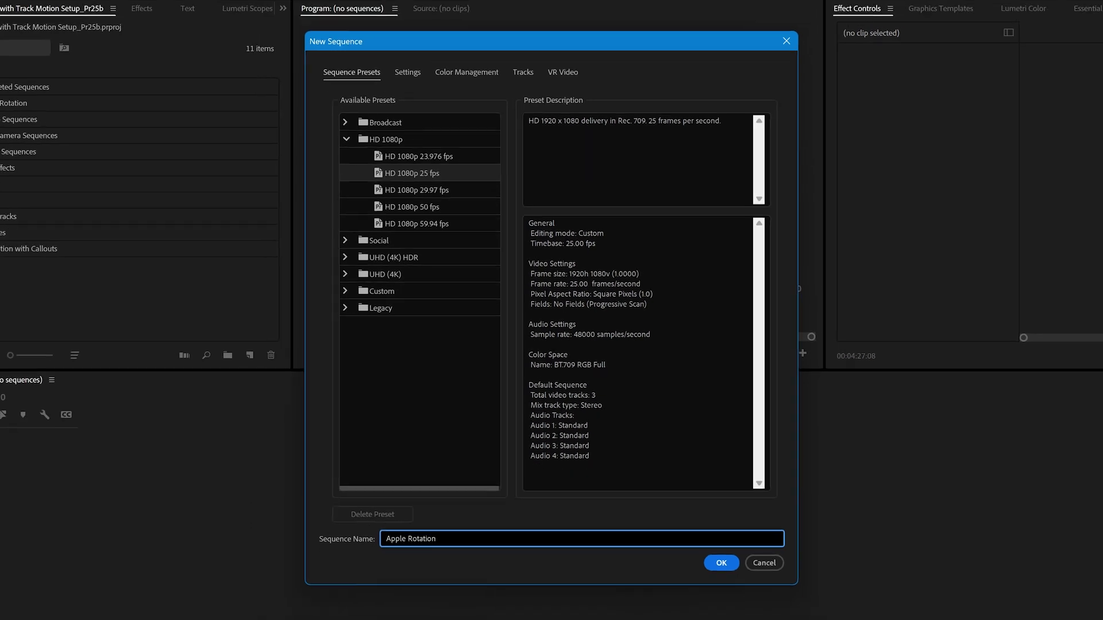
left_click(721, 562)
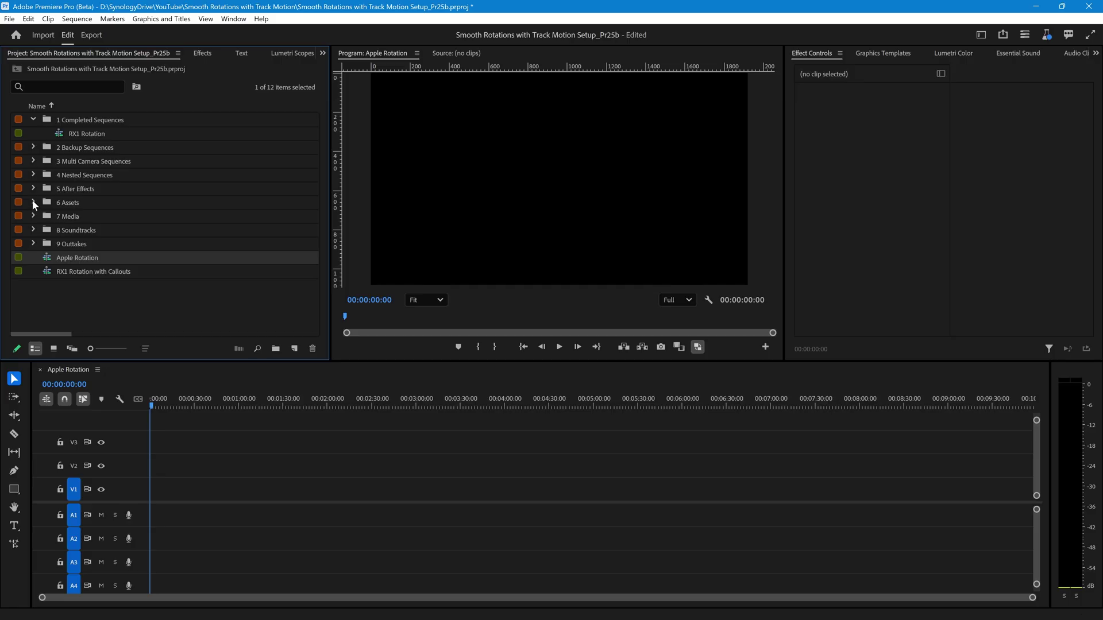
Step: Add S3-0586.MP4 from the 7 Media bin at the sequence start, keeping existing sequence settings, and delete only its audio
left_click(34, 217)
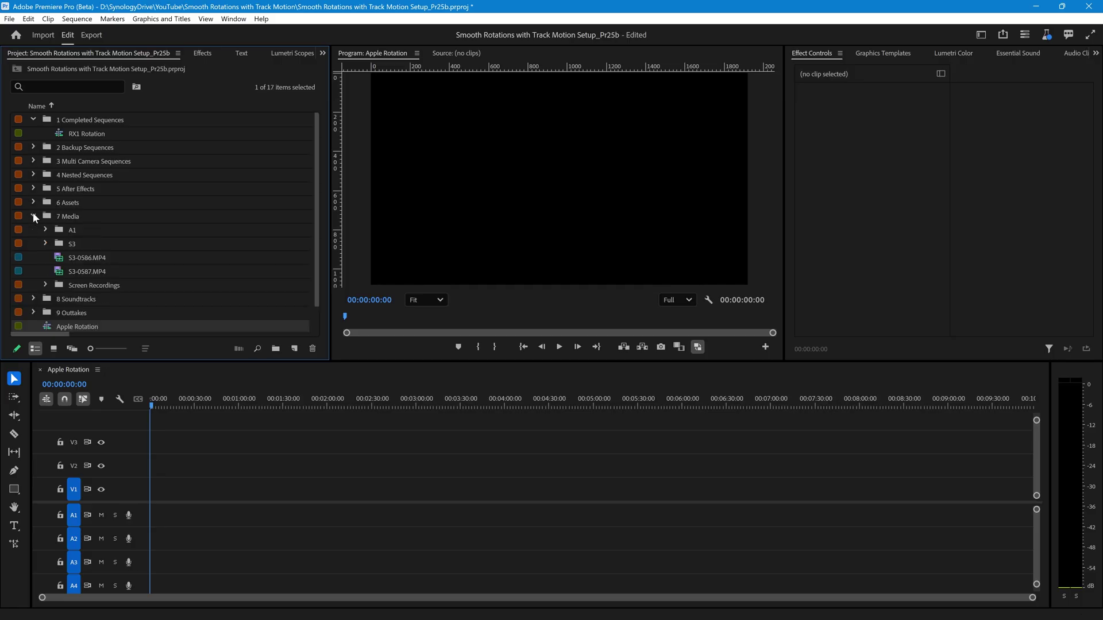
left_click_drag(57, 258, 153, 512)
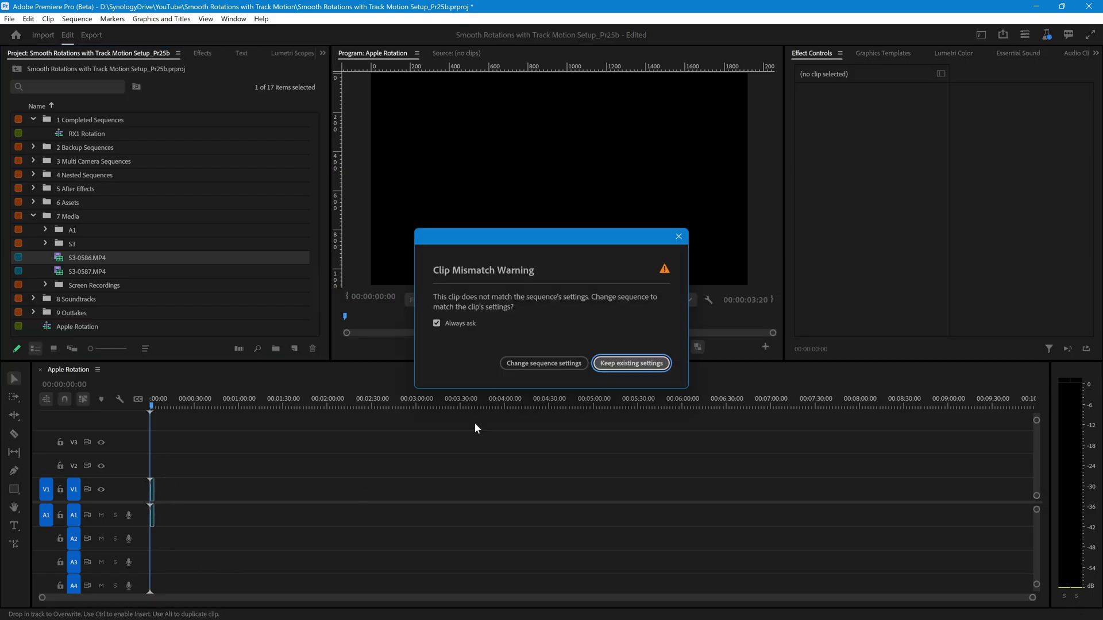
left_click(625, 363)
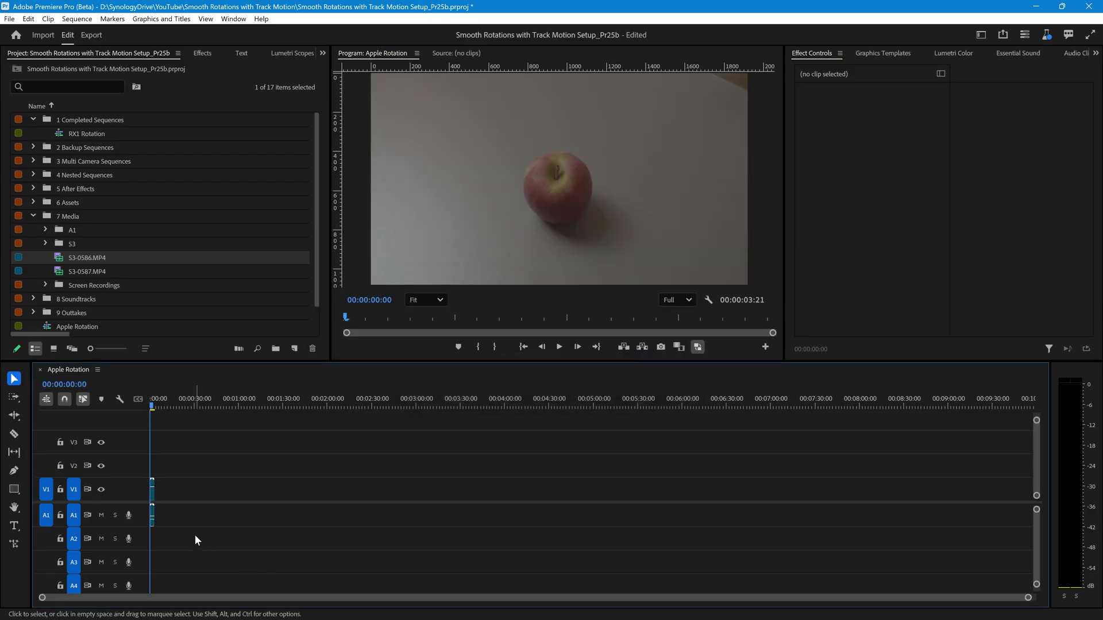
left_click_drag(174, 533, 149, 506)
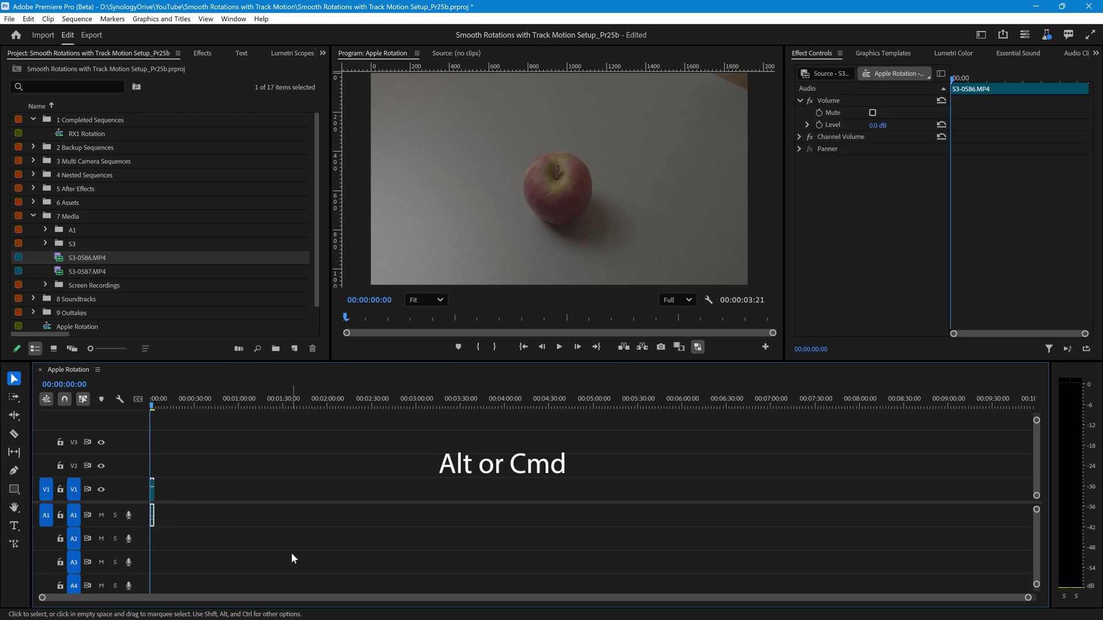
left_click(291, 553)
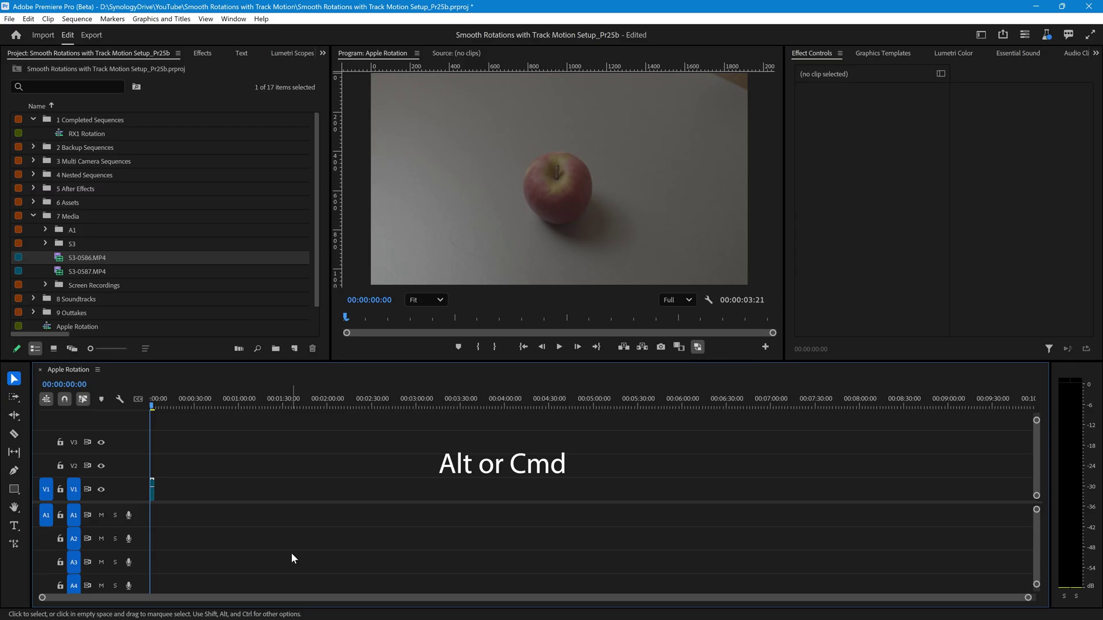
Step: Slow the S3-0586.MP4 clip in the sequence to 50% speed
left_click(152, 489)
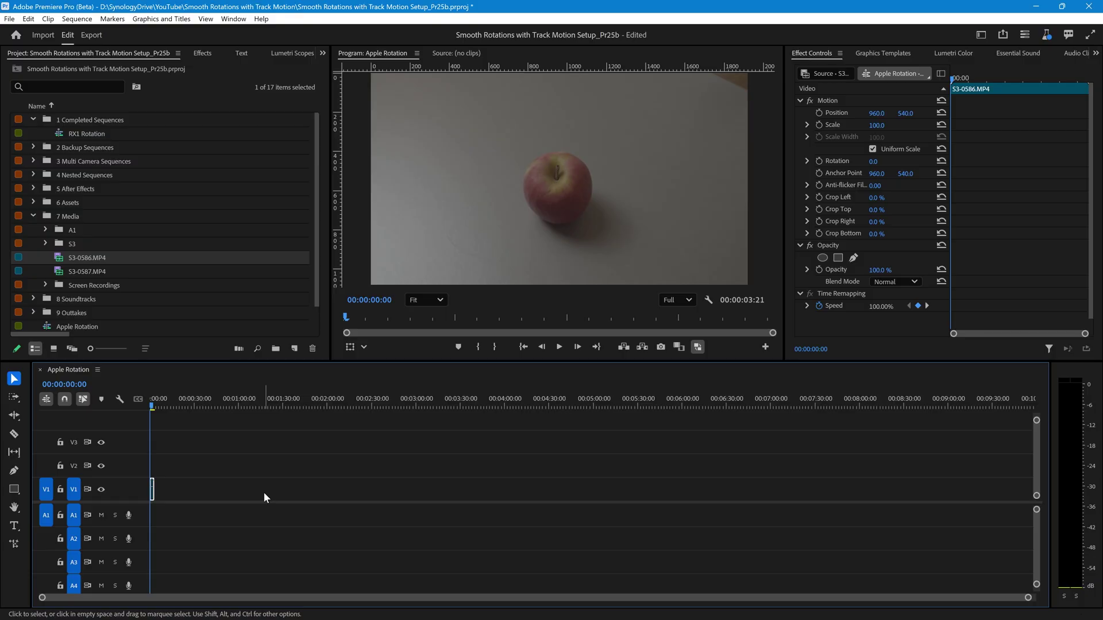
key("ctrl+r")
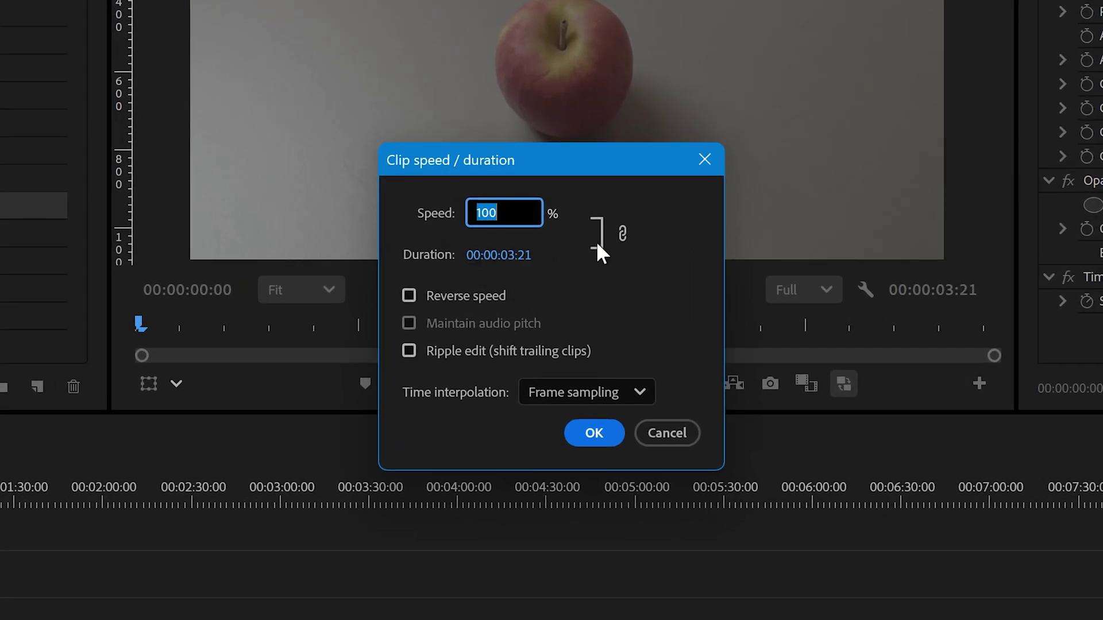
type("50")
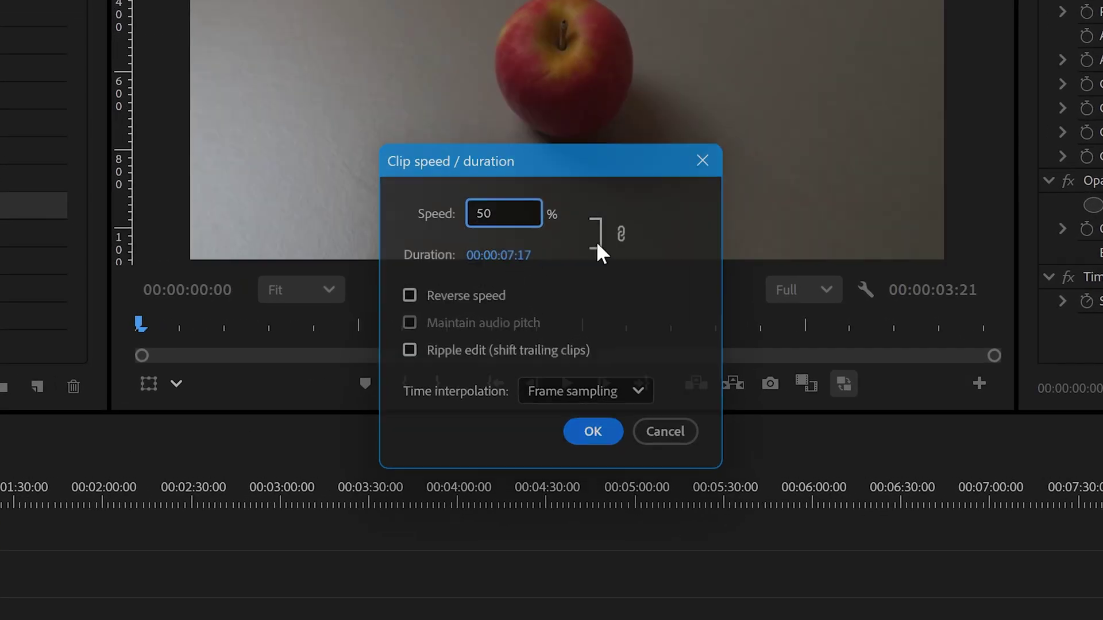
key("Return")
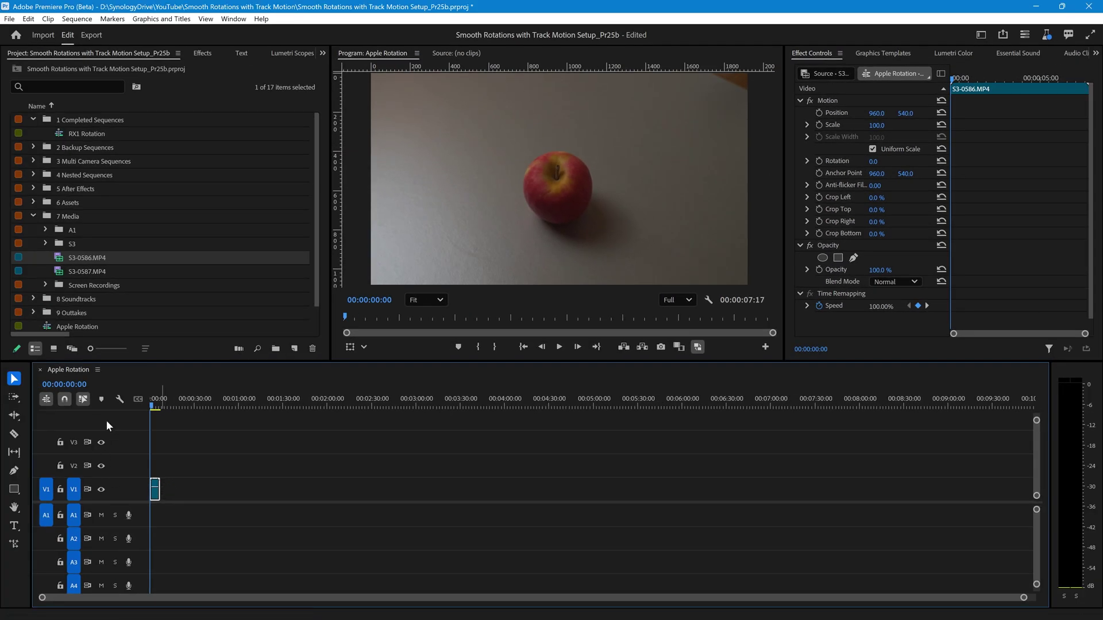
Step: Replace the slowed apple clip with an After Effects composition and save the new After Effects project as Apple
key("backslash")
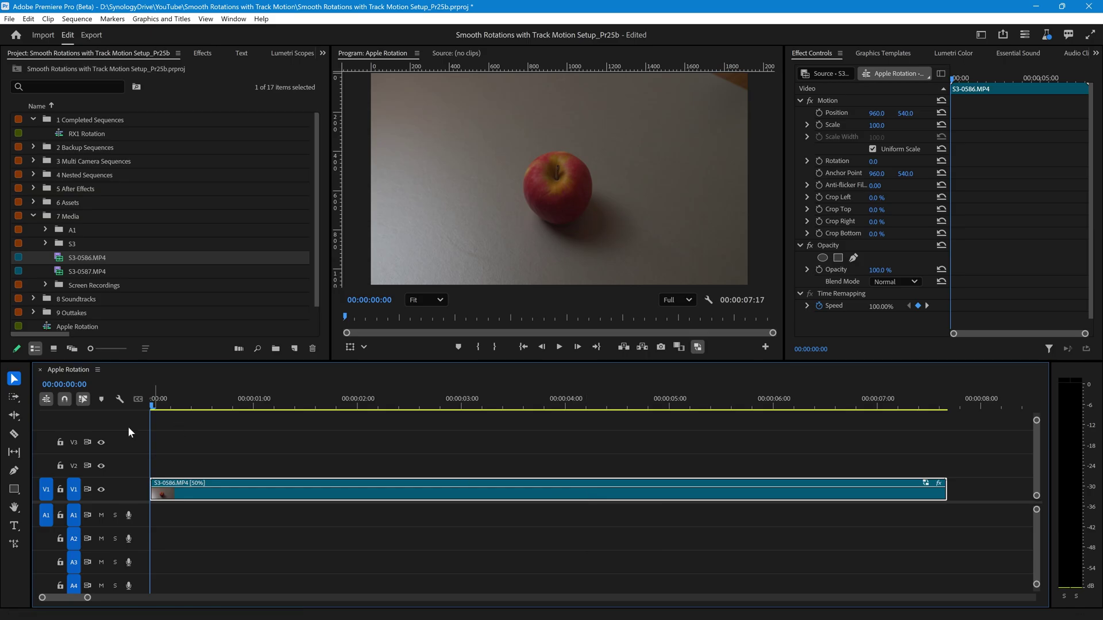
left_click_drag(153, 409, 336, 439)
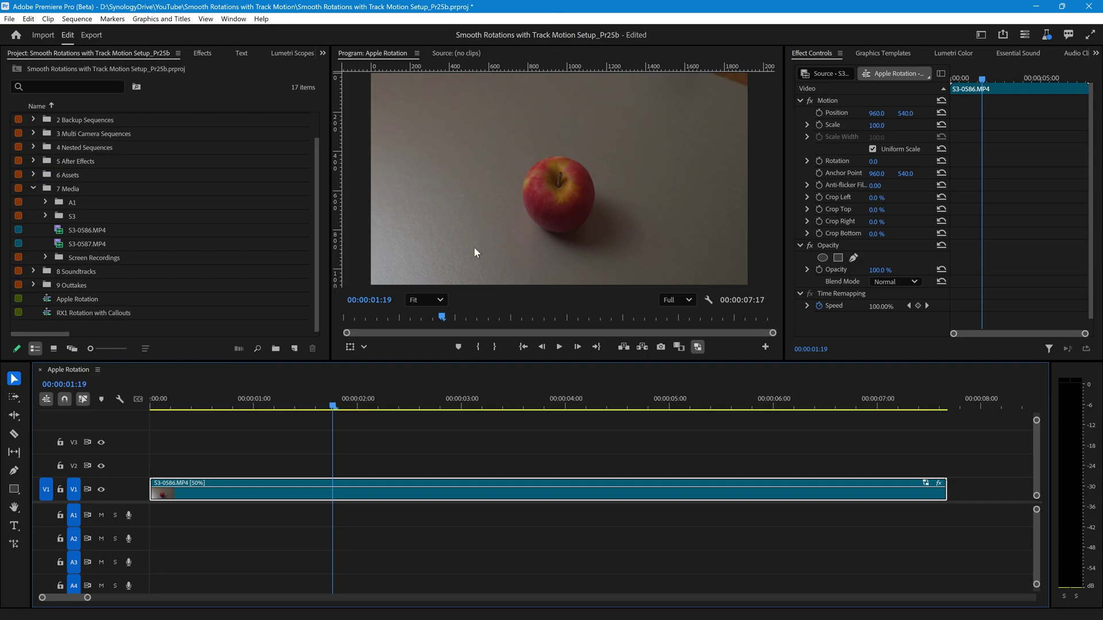
right_click(395, 494)
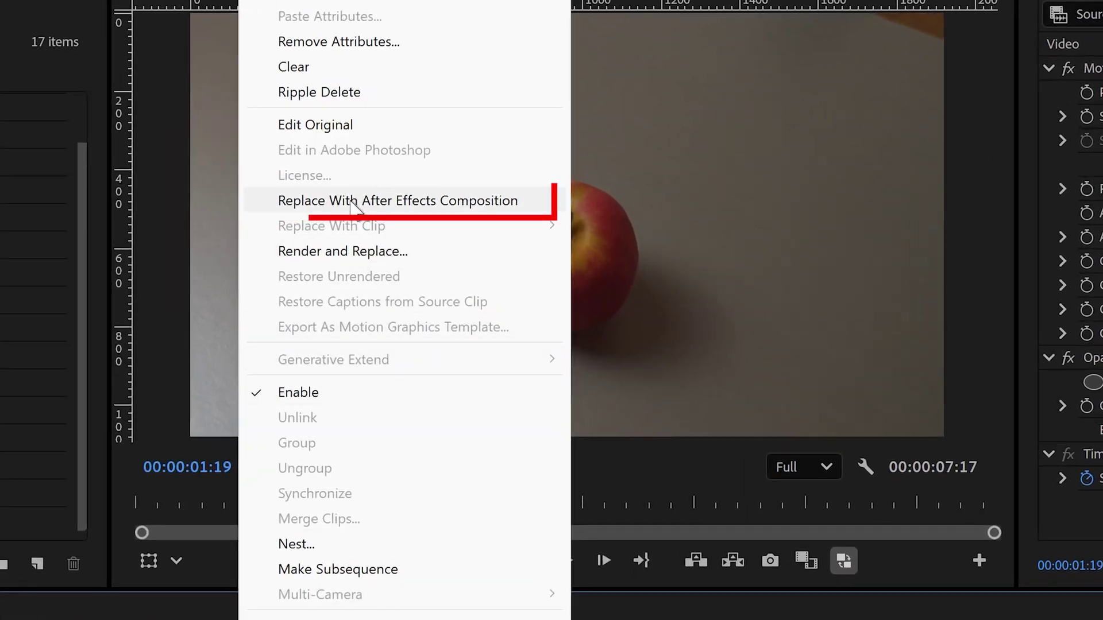
left_click(354, 205)
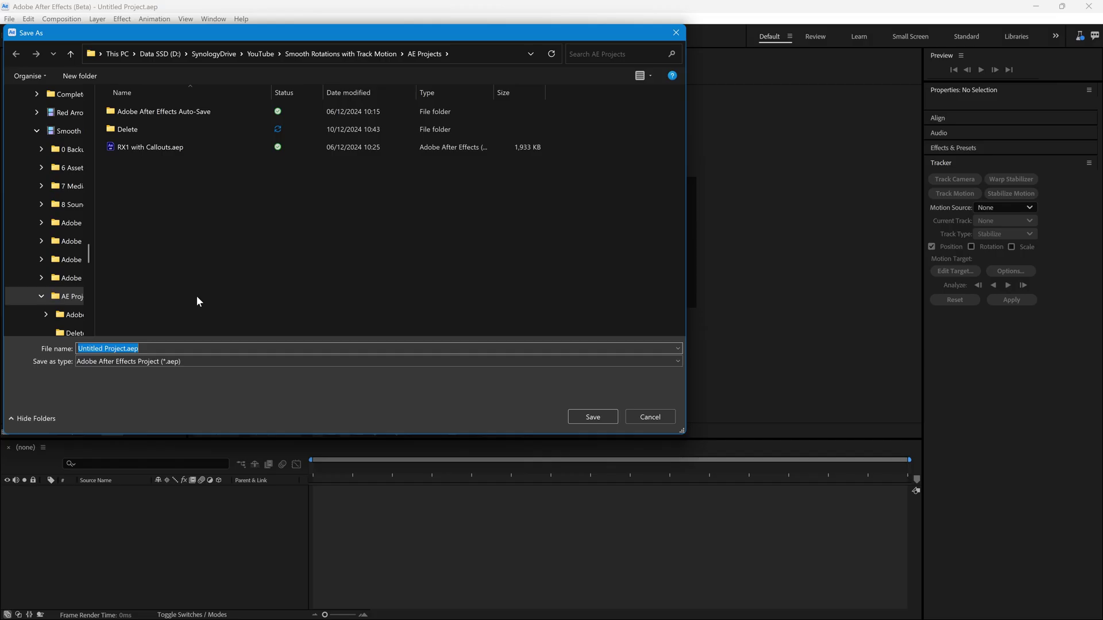
type("Apple")
key("Return")
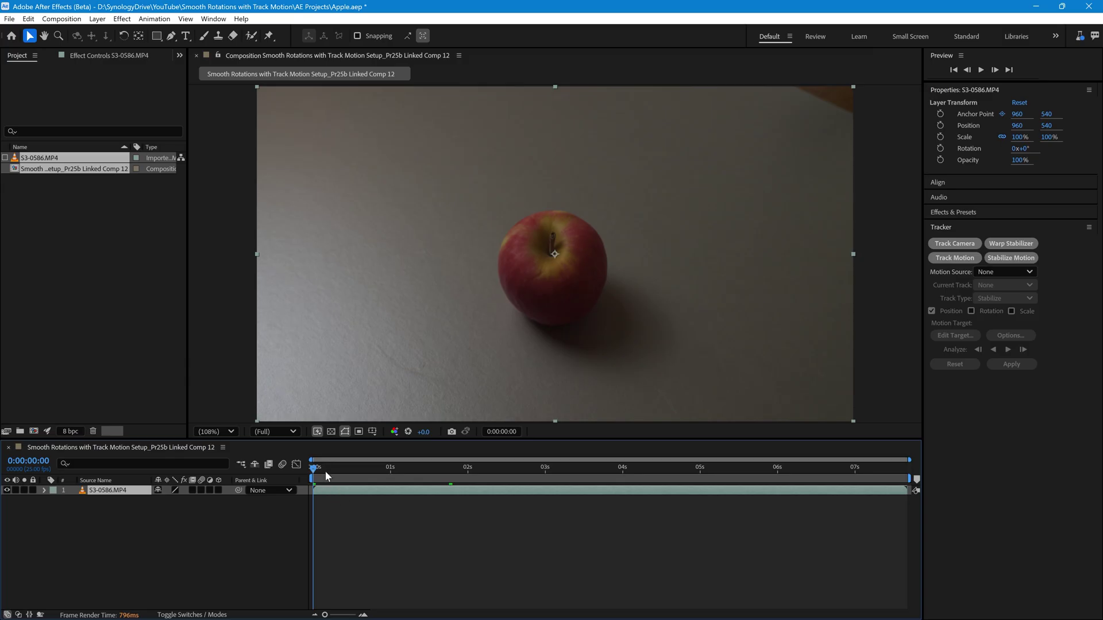
Step: Reset the Default workspace to its saved layout and display the Tracker controls
mouse_move(315, 471)
left_mouse_down()
mouse_move(749, 468)
mouse_move(524, 494)
mouse_move(307, 488)
left_mouse_up()
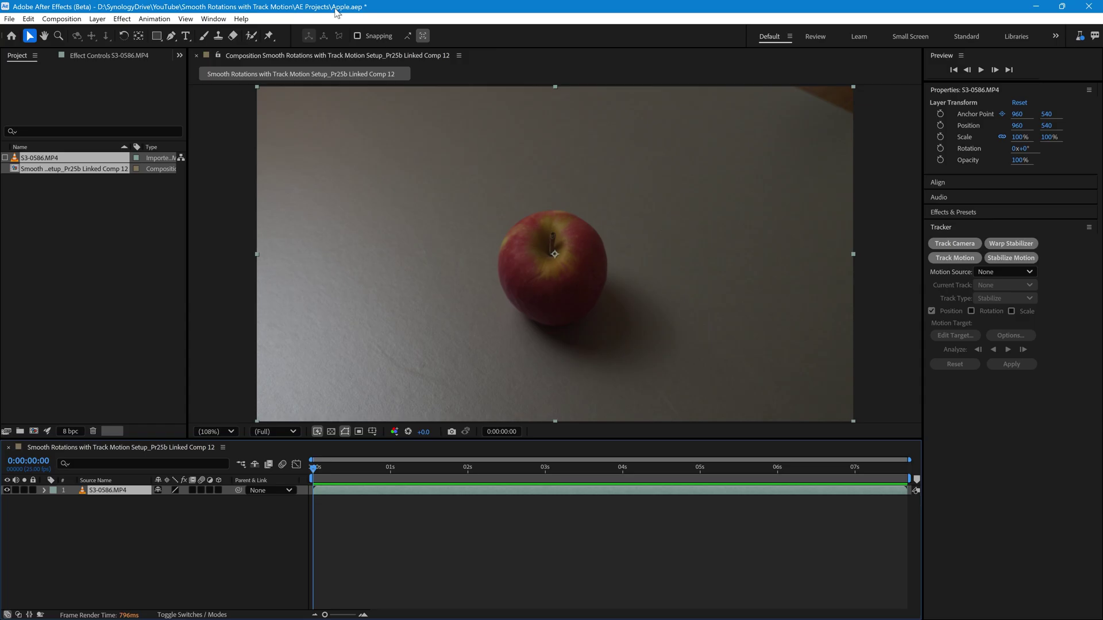
left_click(214, 19)
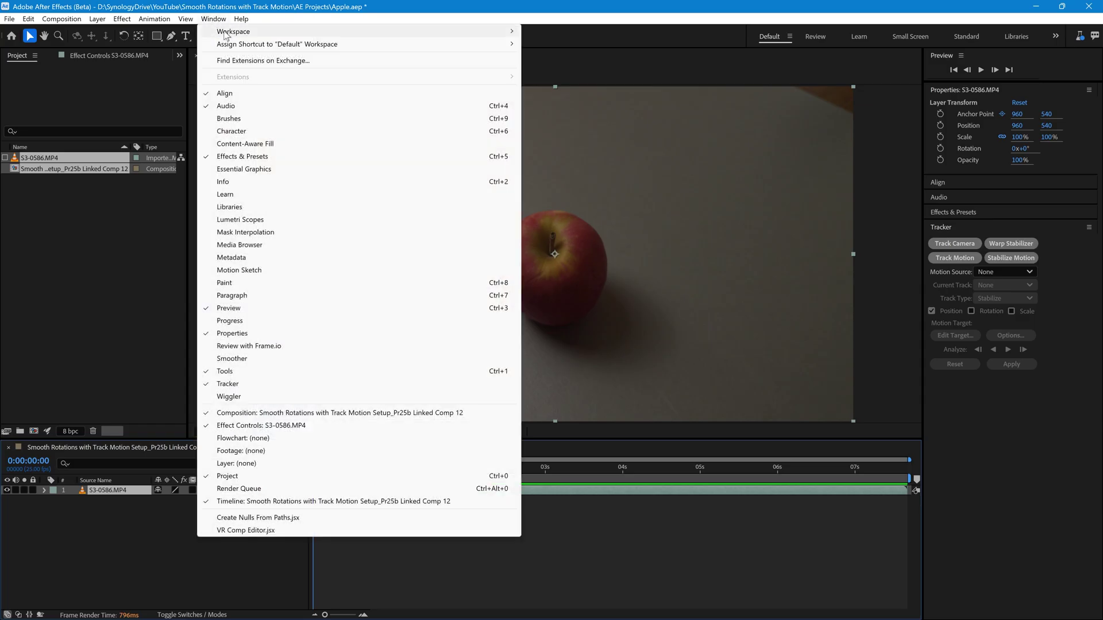
mouse_move(230, 32)
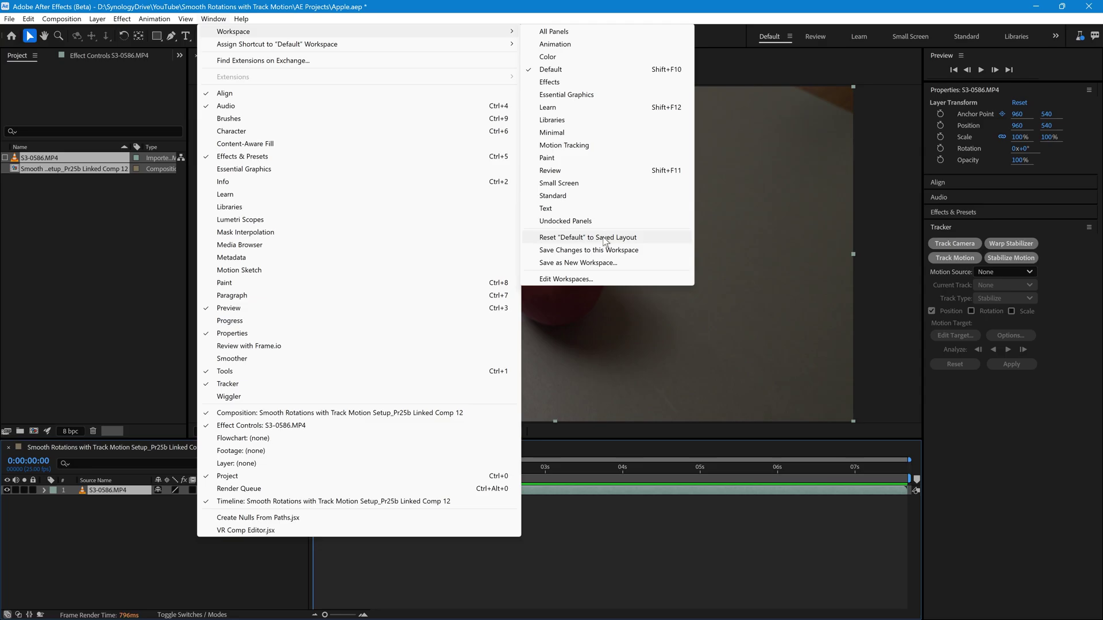
left_click(605, 242)
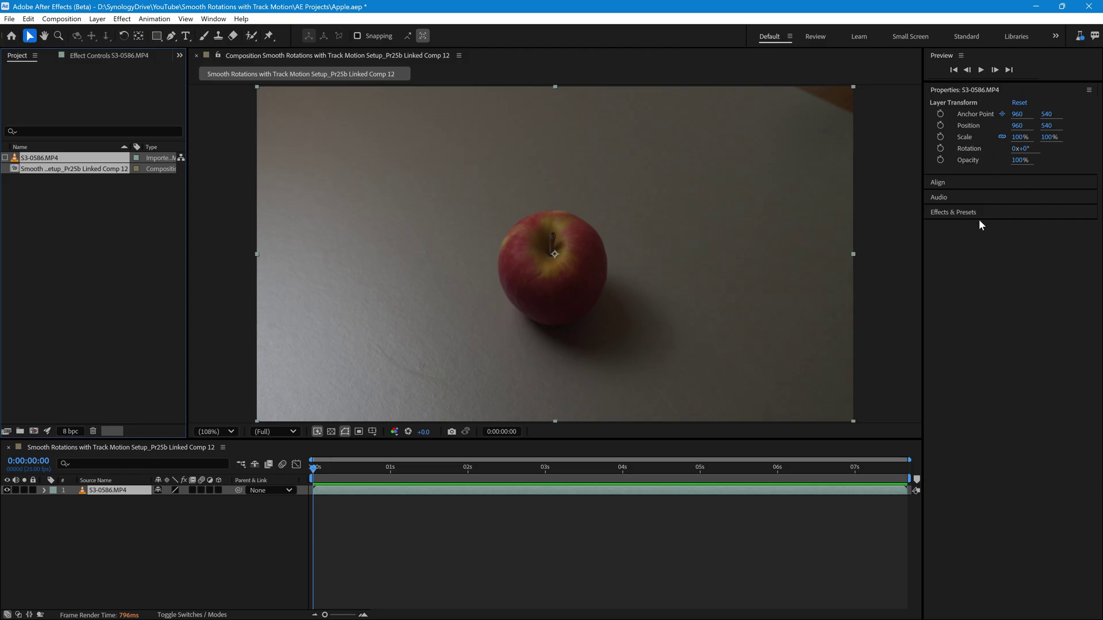
left_click(213, 20)
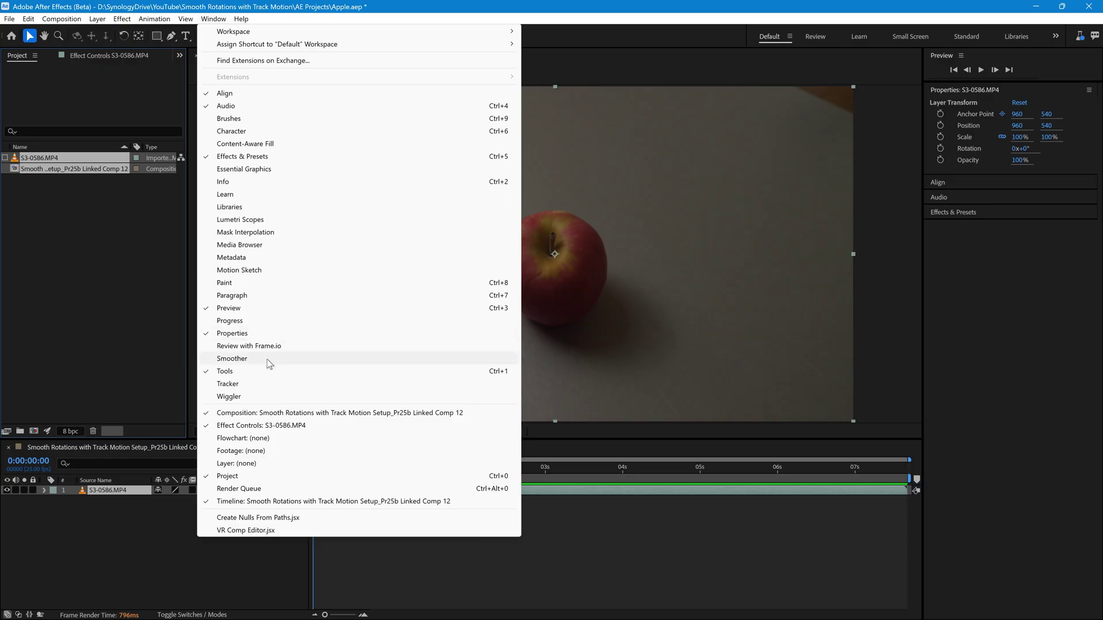
left_click(228, 384)
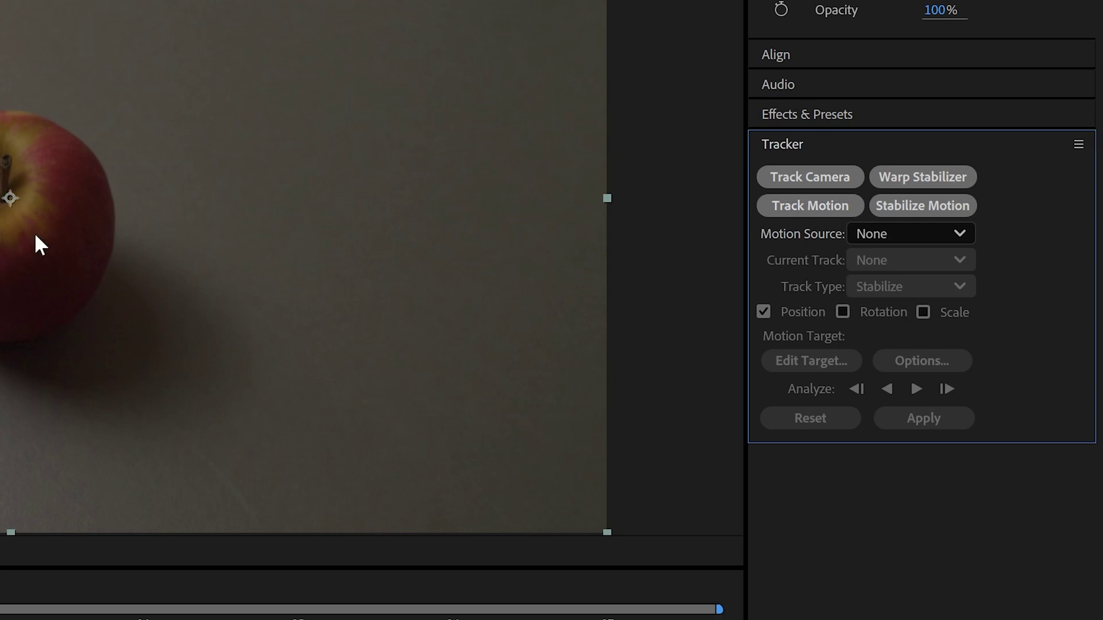
Step: Start Track Motion on the S3-0586.MP4 layer and fit Track Point 1's inner and outer boxes around the apple's stem
left_click(803, 205)
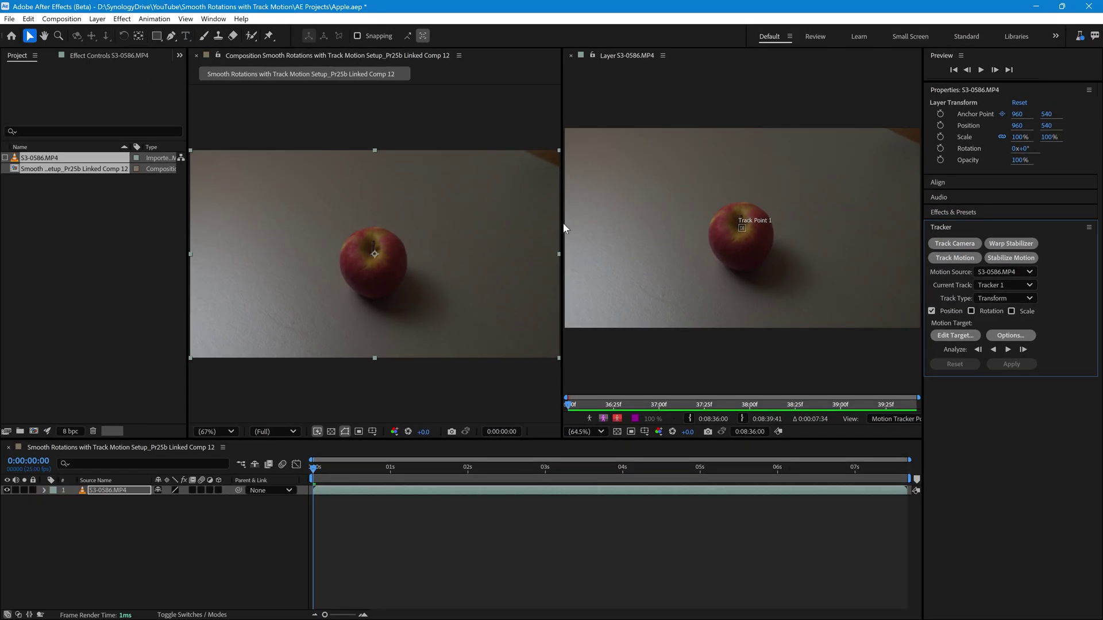
left_click_drag(563, 224, 390, 228)
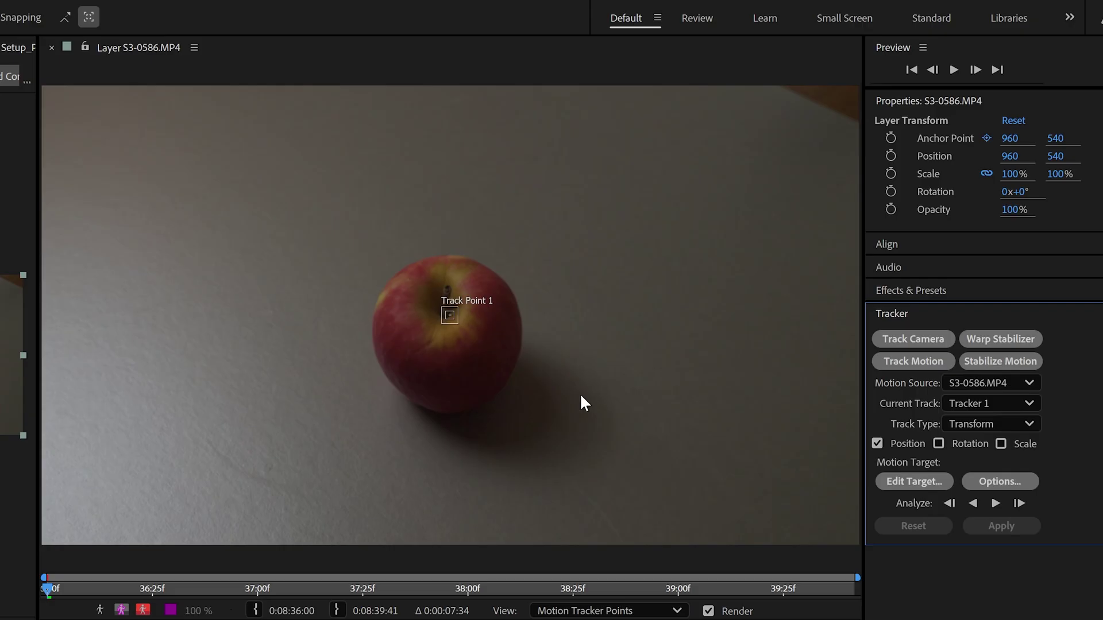
scroll(581, 396, "up", 1)
scroll(580, 393, "up", 3)
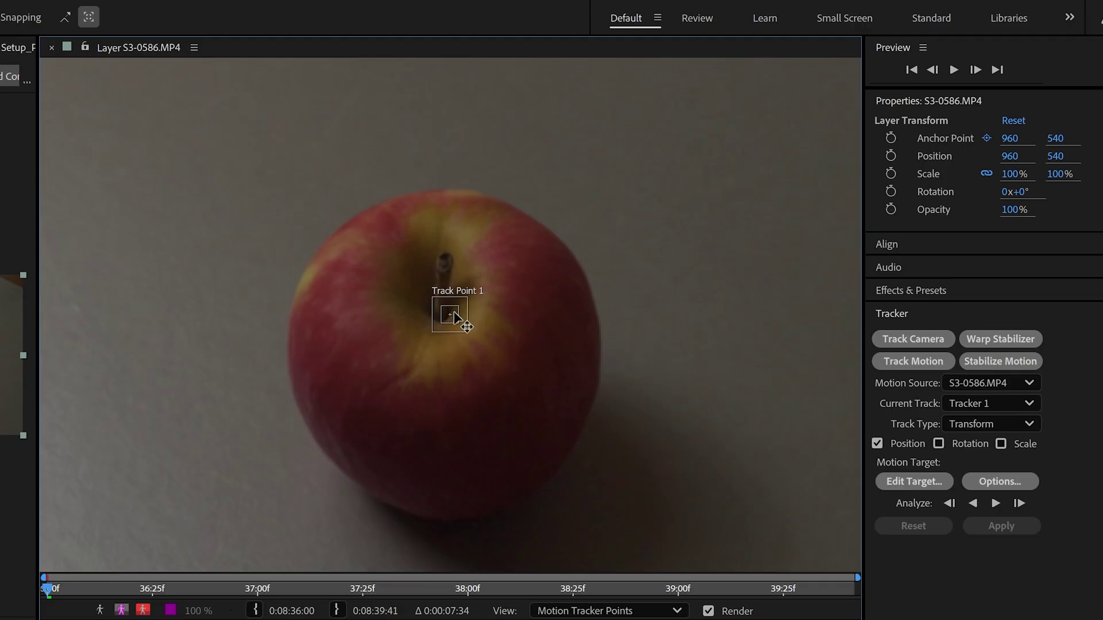
left_click_drag(454, 317, 447, 279)
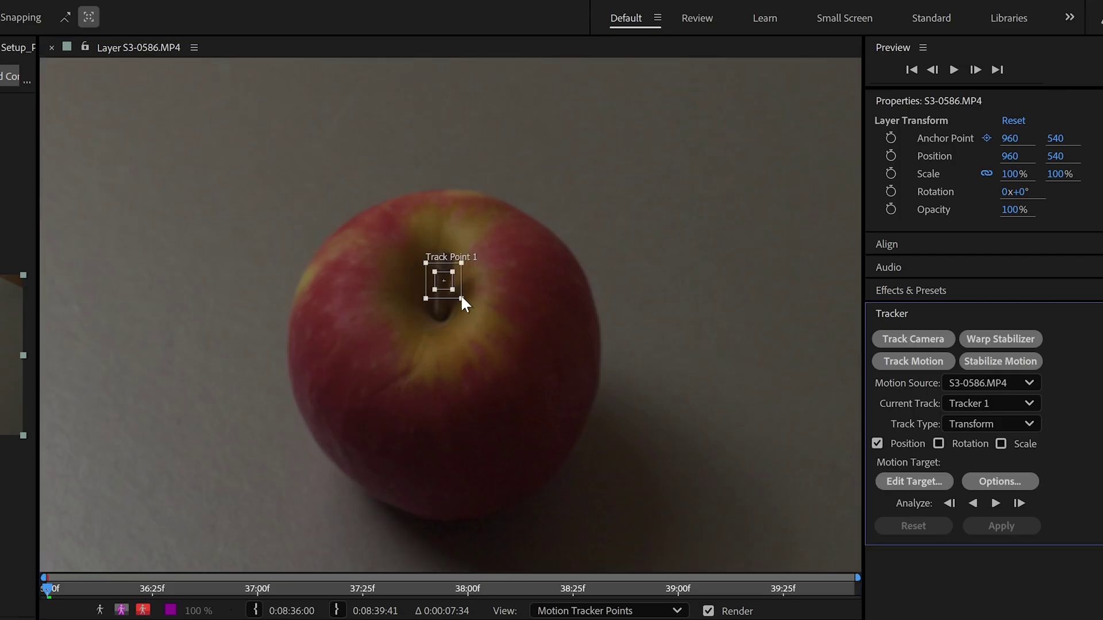
left_click_drag(461, 297, 467, 331)
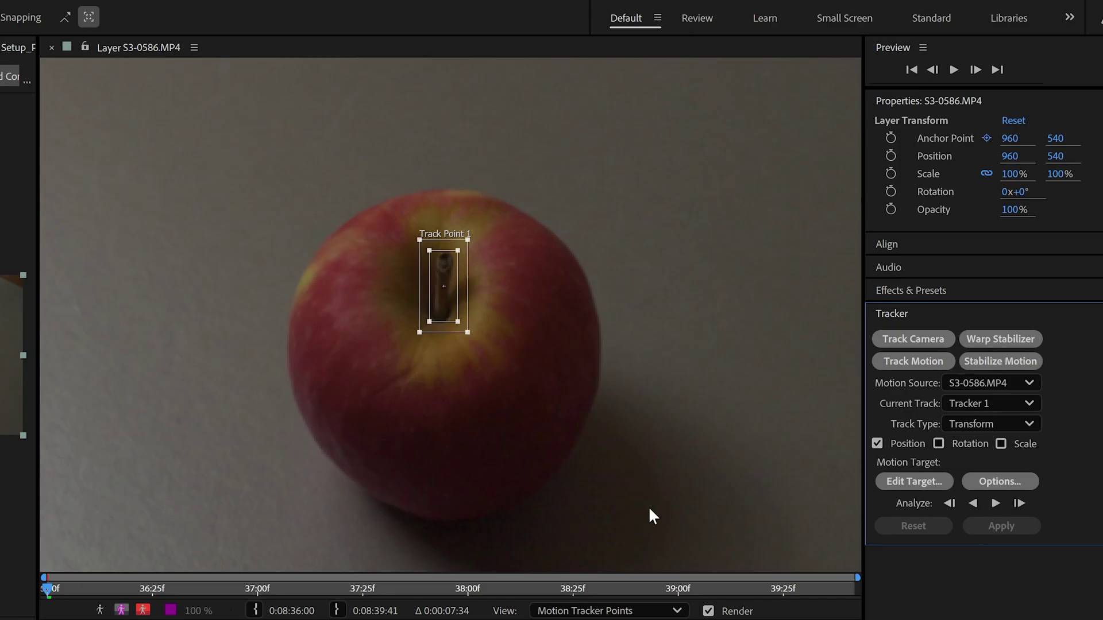
Step: Analyze the apple stem's motion forward, then apply the track as Stabilize in the X and Y dimensions
left_click(995, 498)
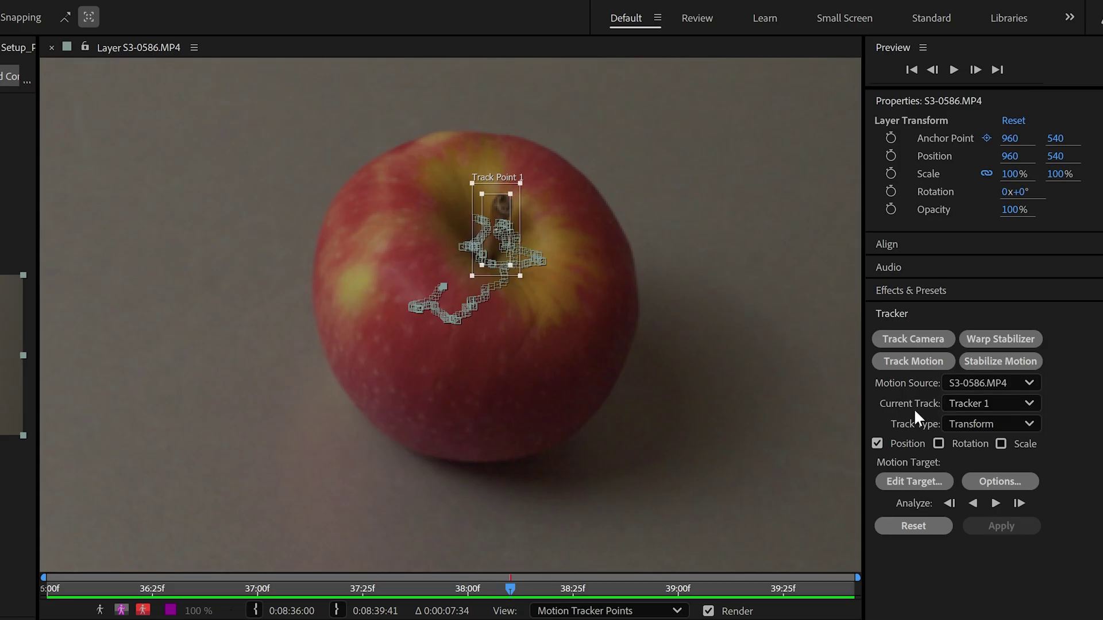
left_click(967, 427)
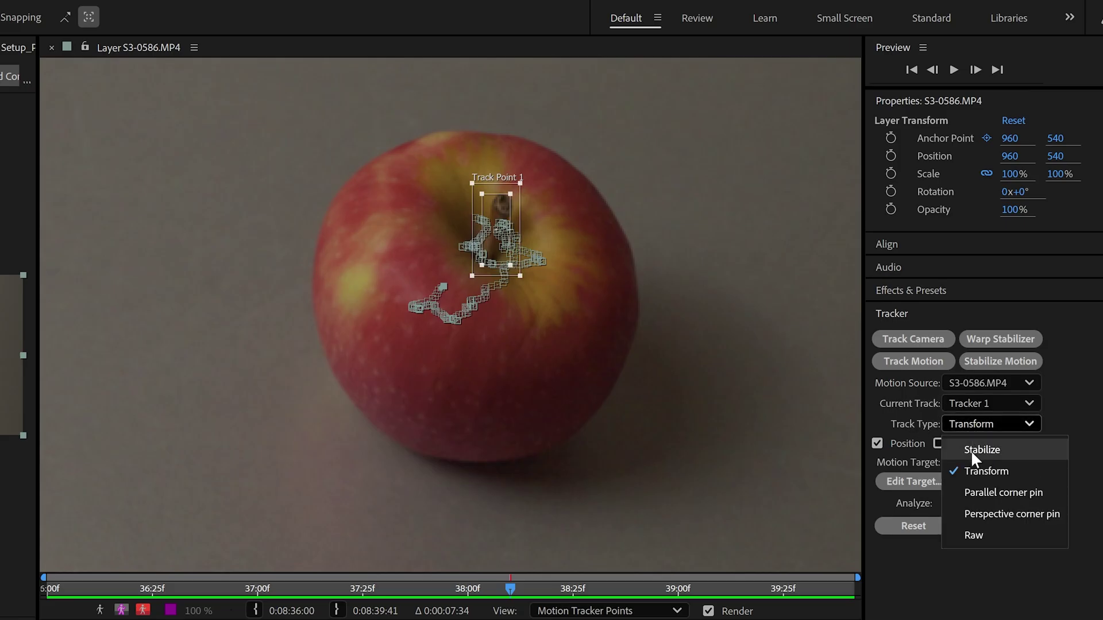
left_click(976, 452)
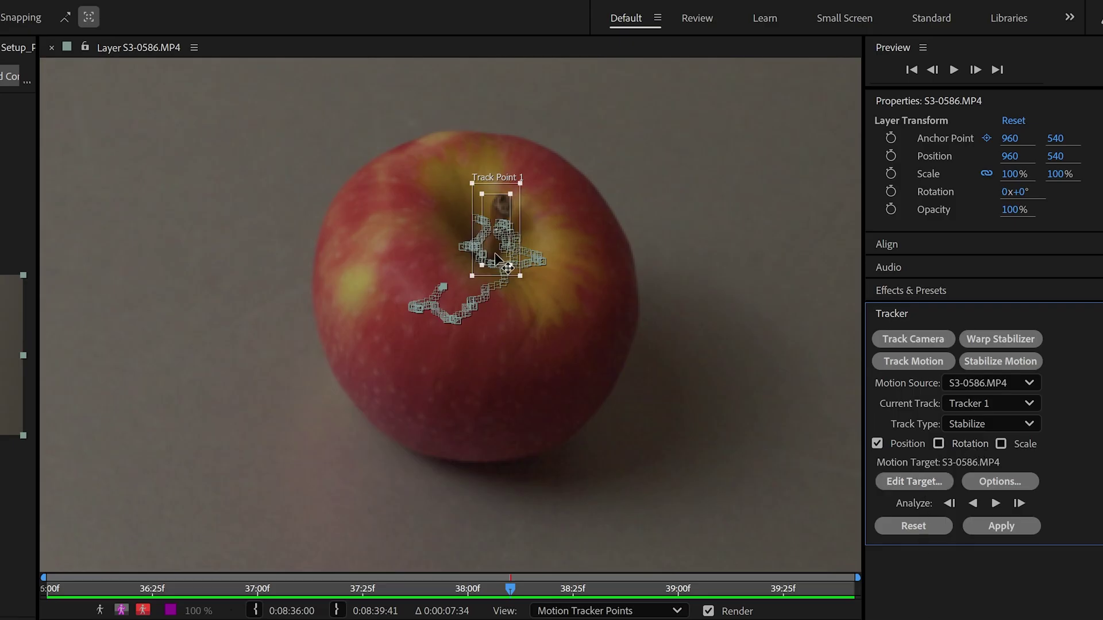
left_click(1001, 525)
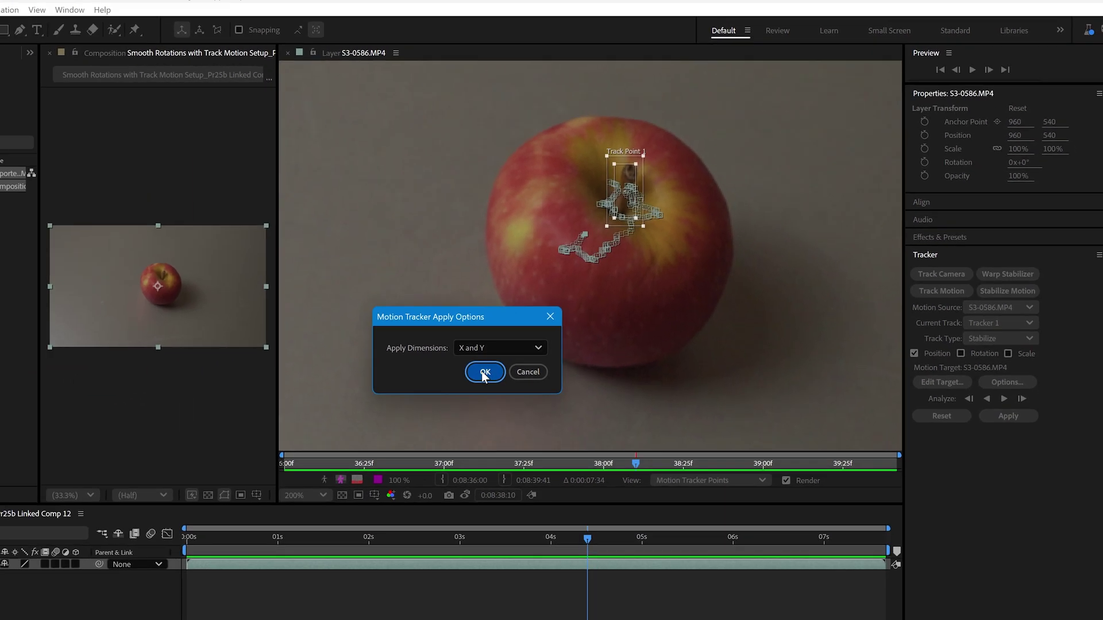
left_click(312, 469)
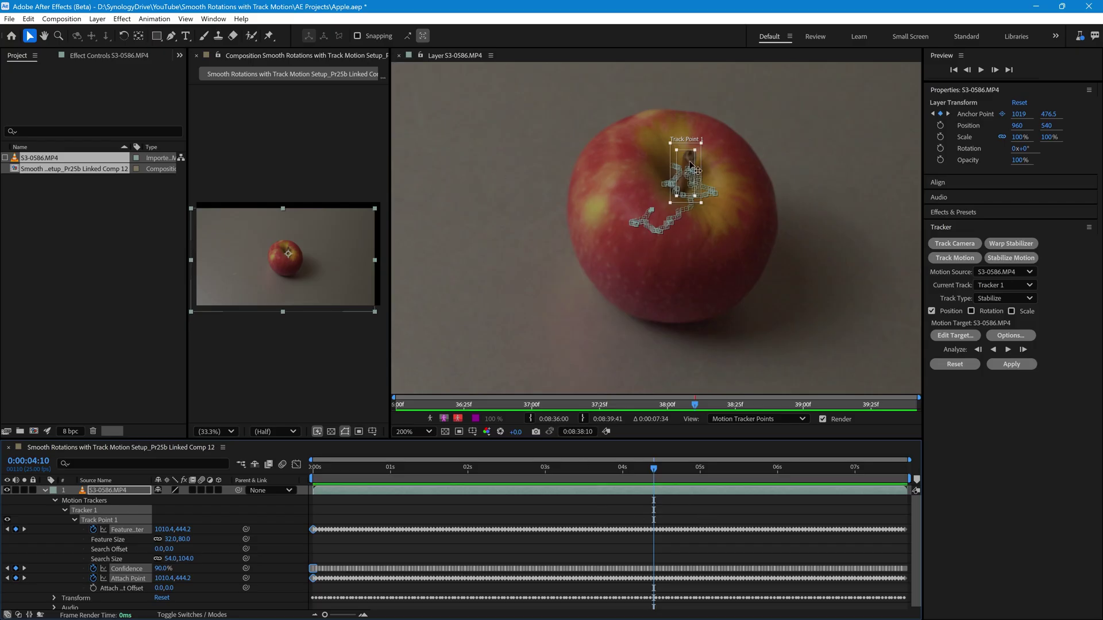
Step: Close the S3-0586.MP4 layer view and scrub through the composition to check the apple's stabilization
left_click(400, 55)
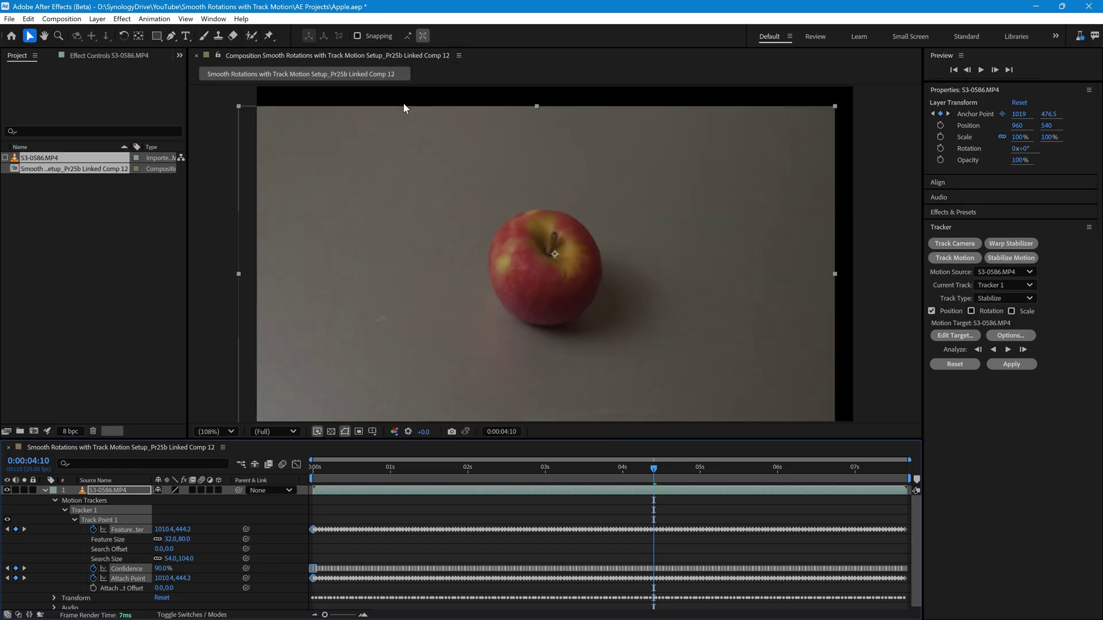
left_click_drag(653, 475, 850, 495)
mouse_move(625, 505)
left_mouse_down()
mouse_move(352, 507)
mouse_move(609, 505)
left_mouse_up()
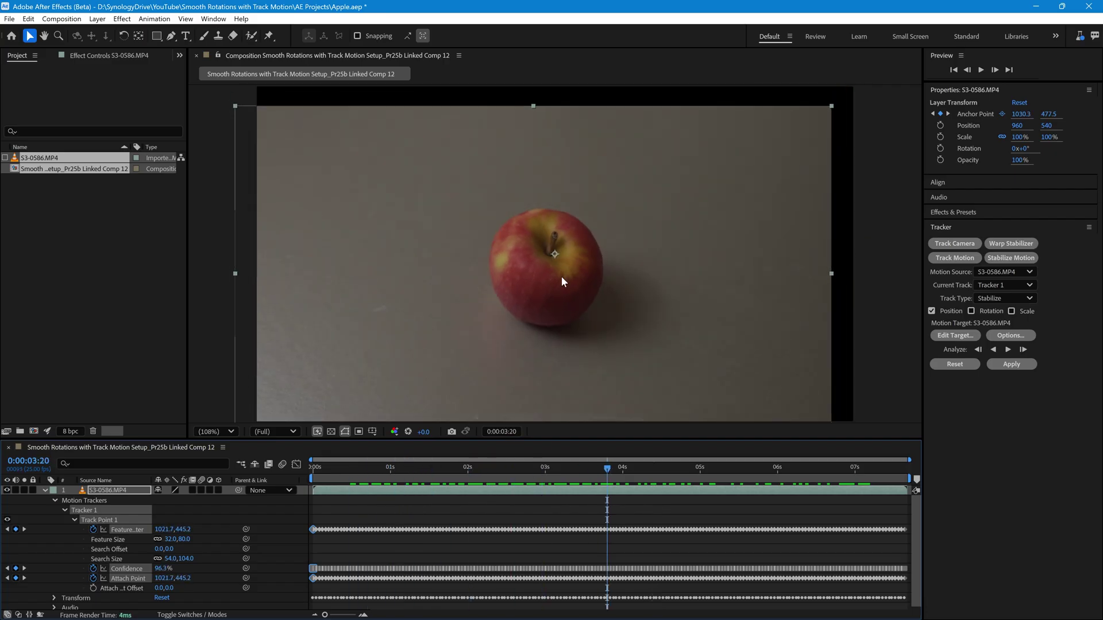
Step: Save the Apple After Effects project and switch to Premiere Pro
left_click(10, 20)
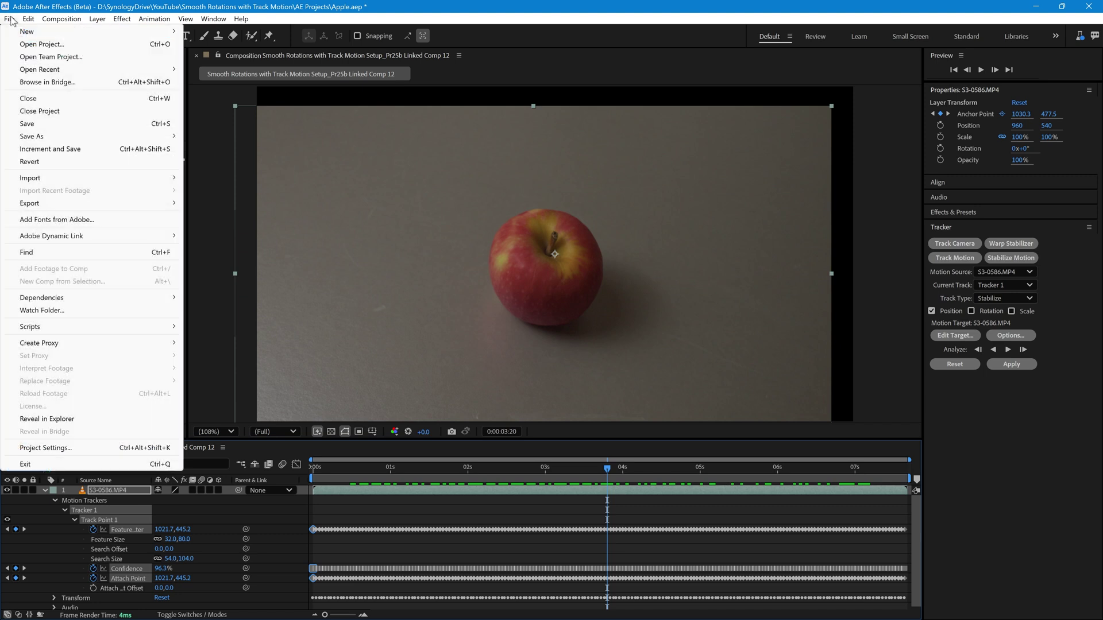
left_click(29, 125)
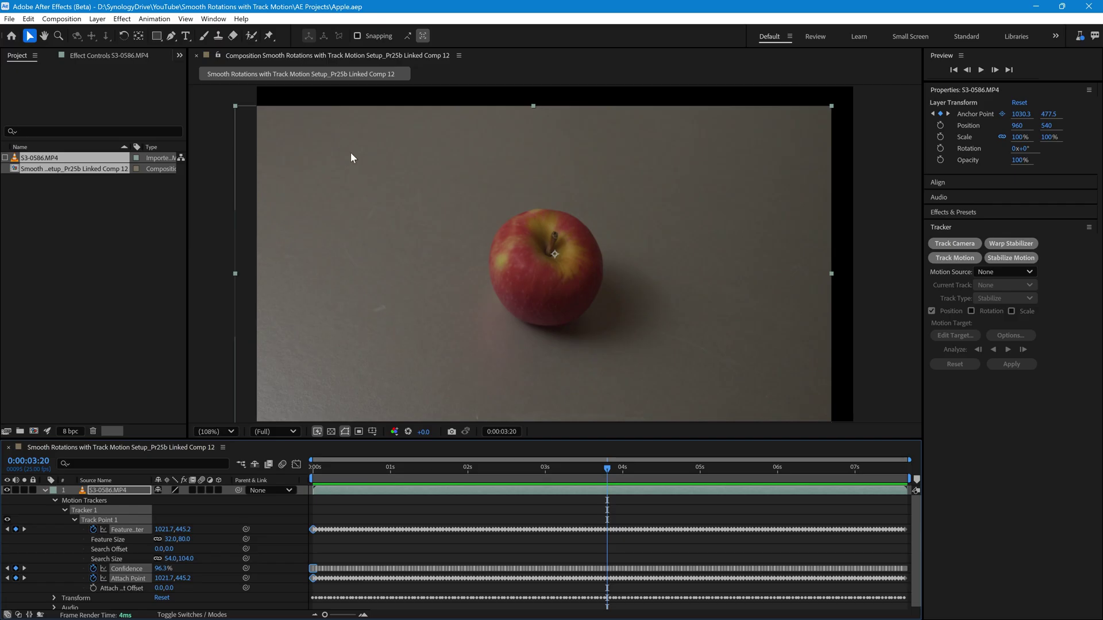
key("alt+Tab")
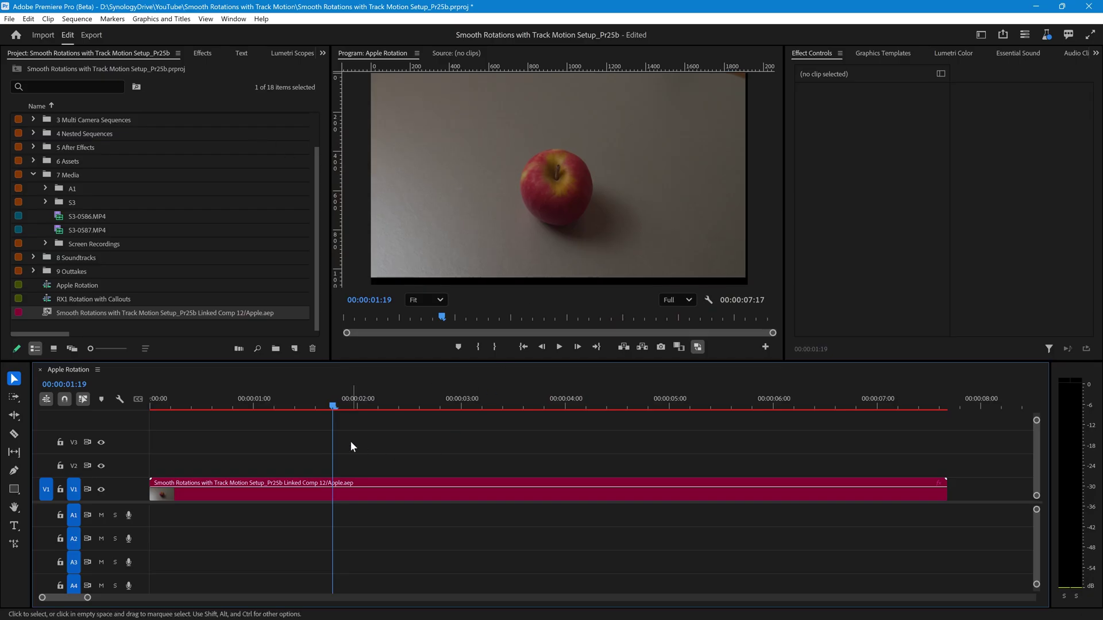
Step: Render and replace the linked Apple.aep clip using Sequence as source, QuickTime format and the Match Source - Apple ProRes 422 LT preset
key("d")
left_click_drag(334, 409, 387, 414)
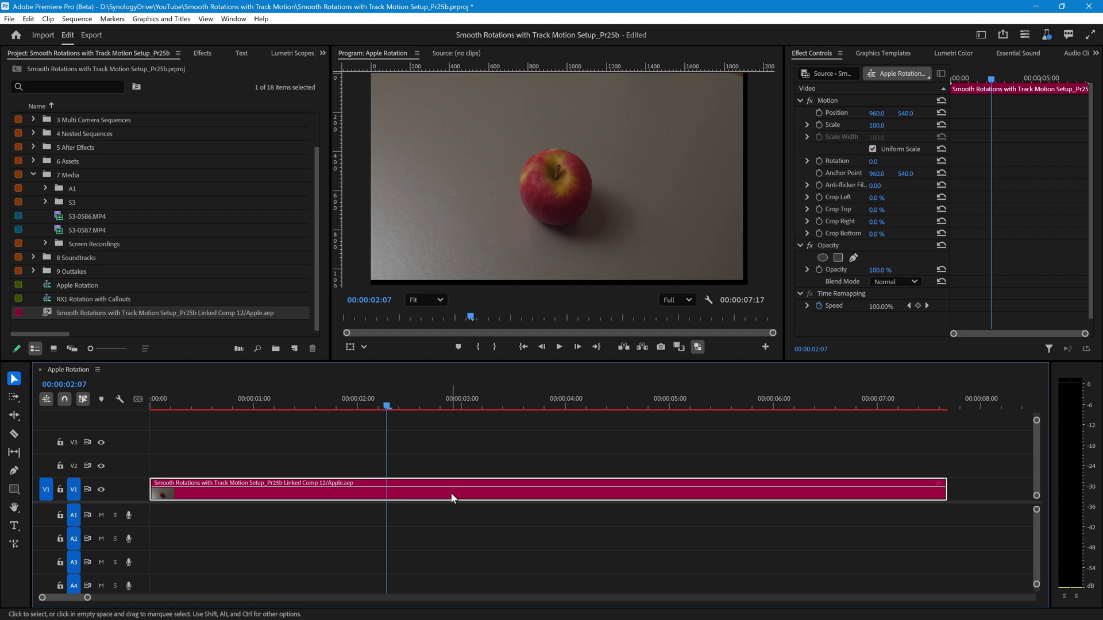
right_click(451, 497)
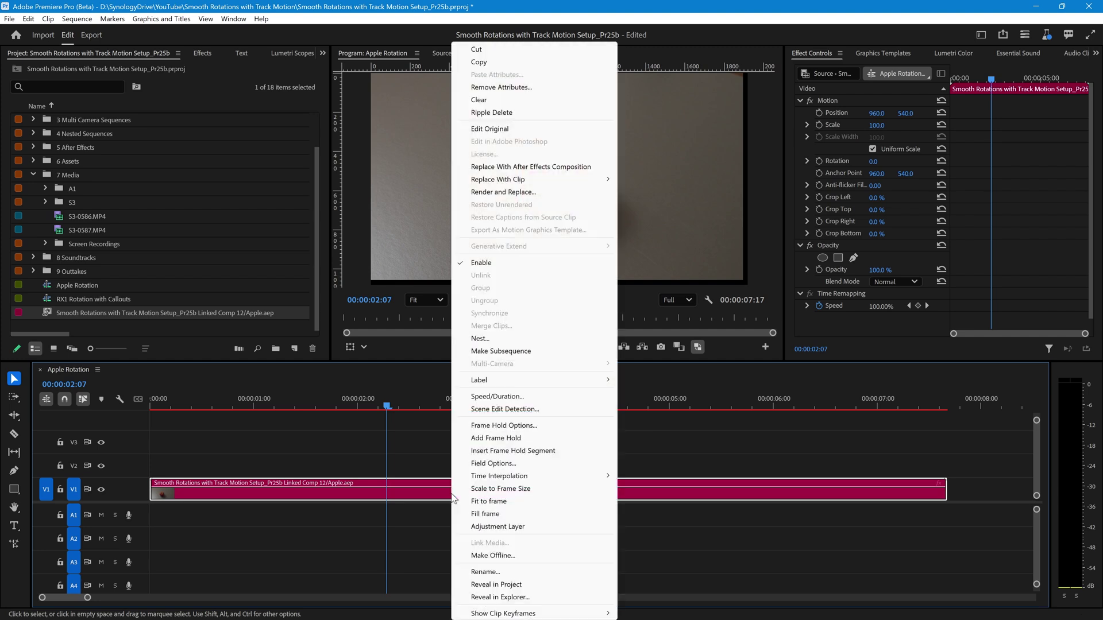
left_click(522, 193)
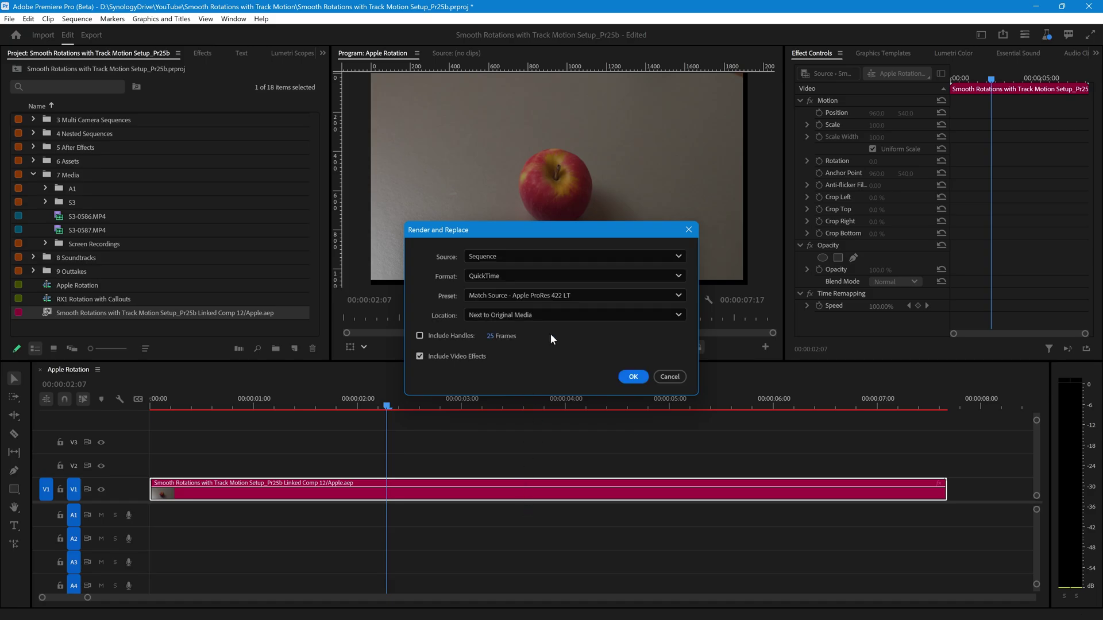
left_click(633, 376)
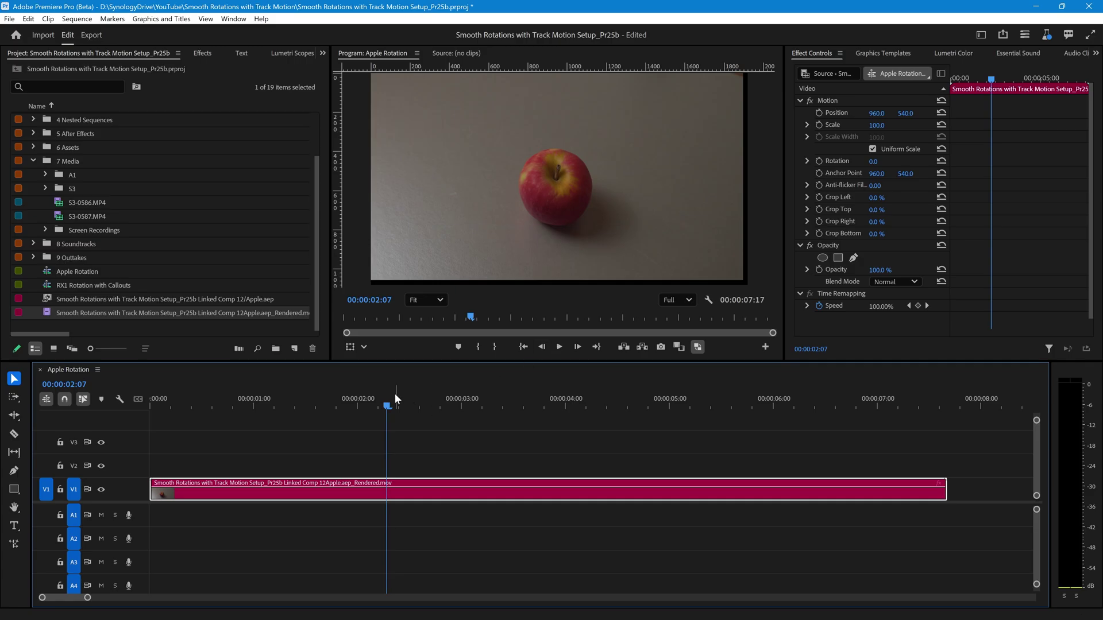
Step: Scale the rendered apple clip to 157 to crop out the black edges and play the sequence from the start
mouse_move(387, 407)
left_mouse_down()
mouse_move(298, 405)
mouse_move(730, 432)
mouse_move(382, 428)
left_mouse_up()
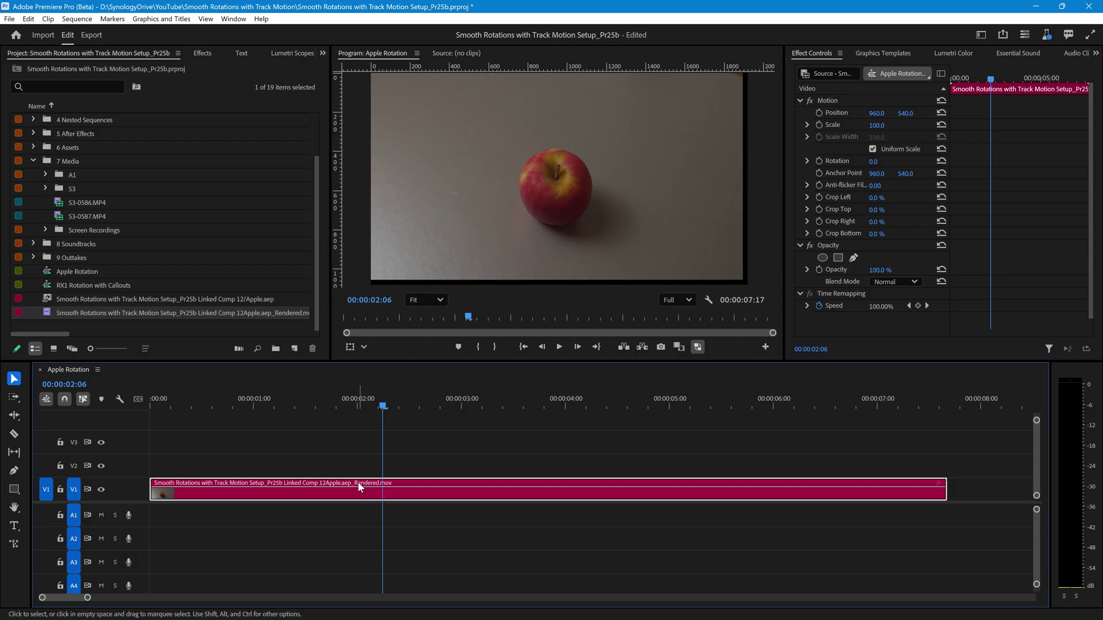
left_click_drag(402, 317, 525, 323)
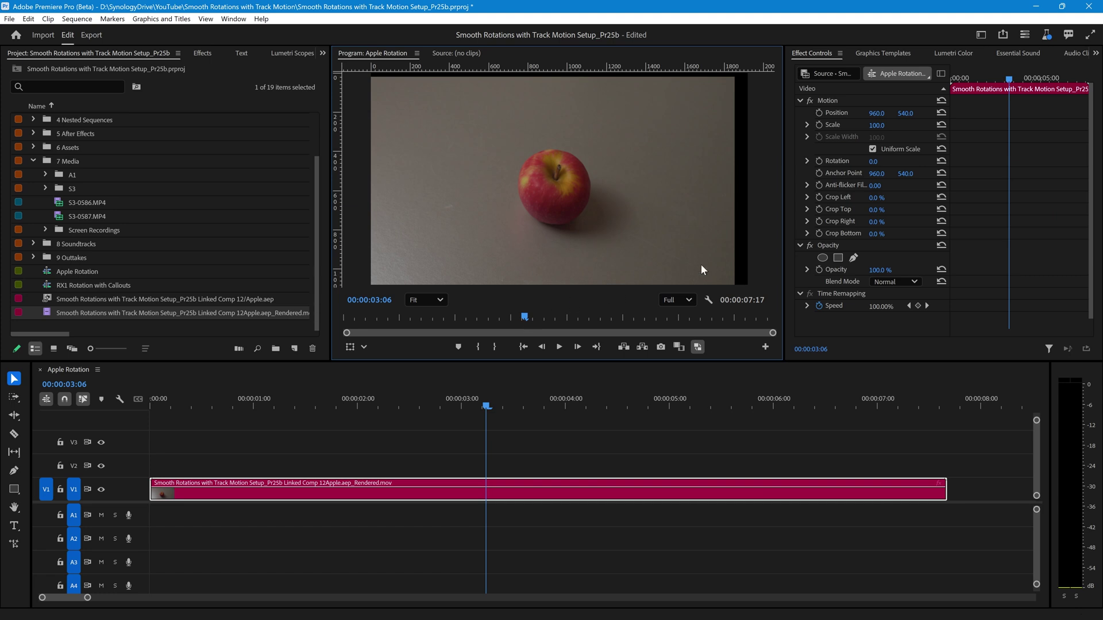
left_click(817, 53)
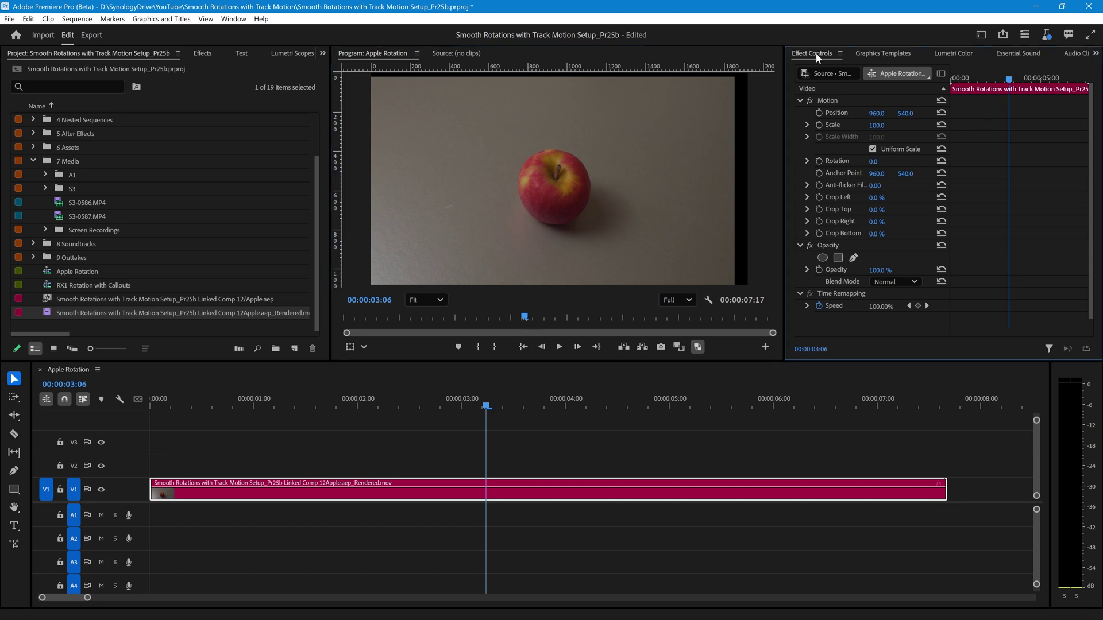
left_click_drag(883, 128, 916, 128)
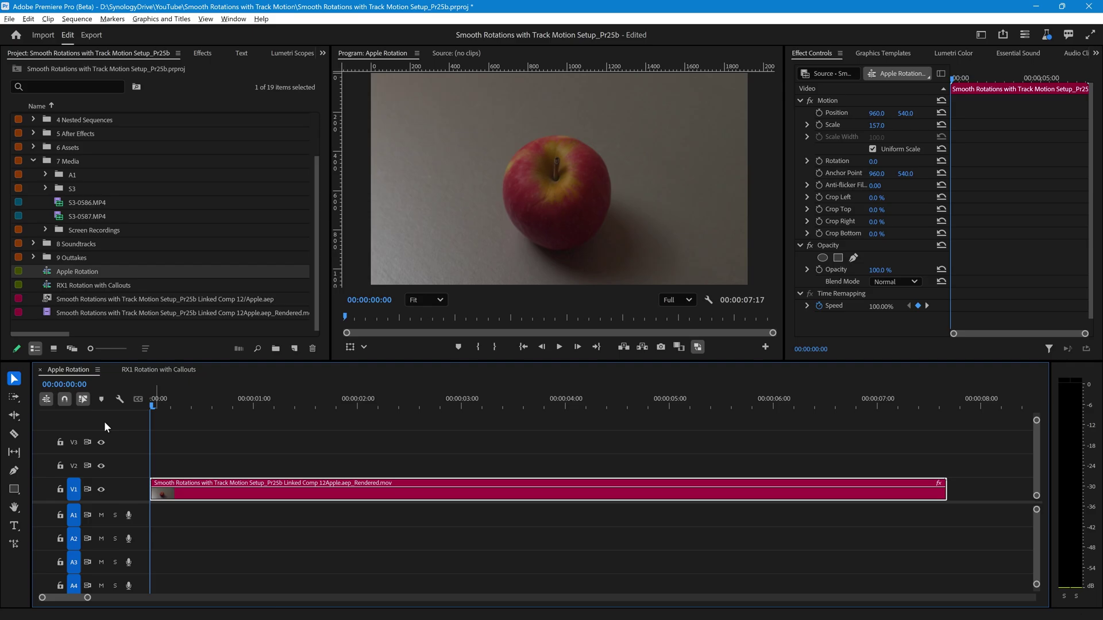
key("space")
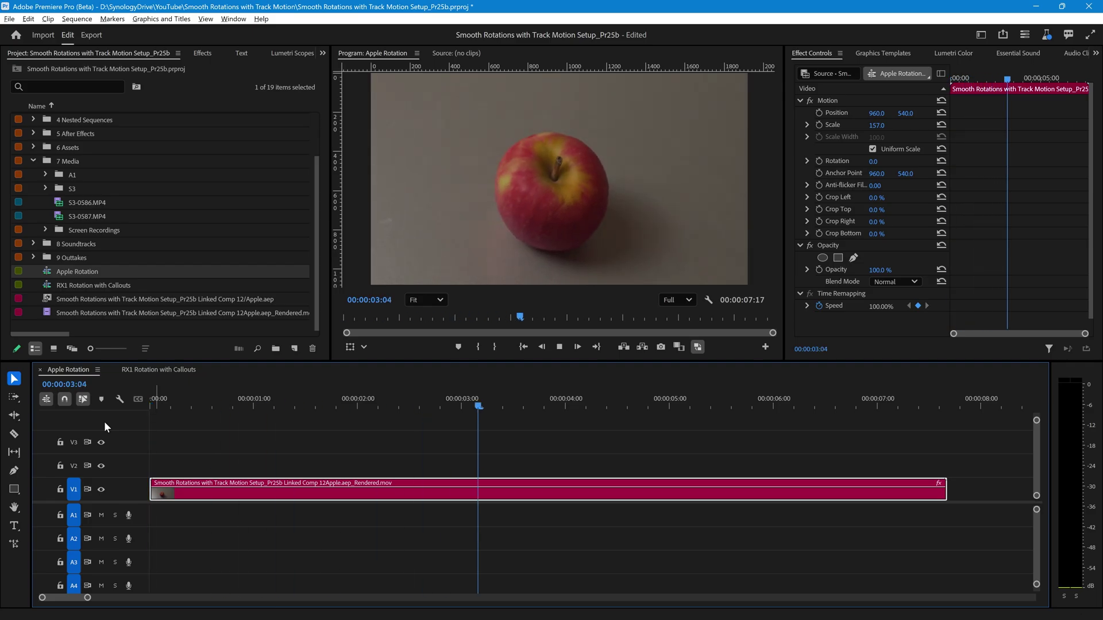
key("space")
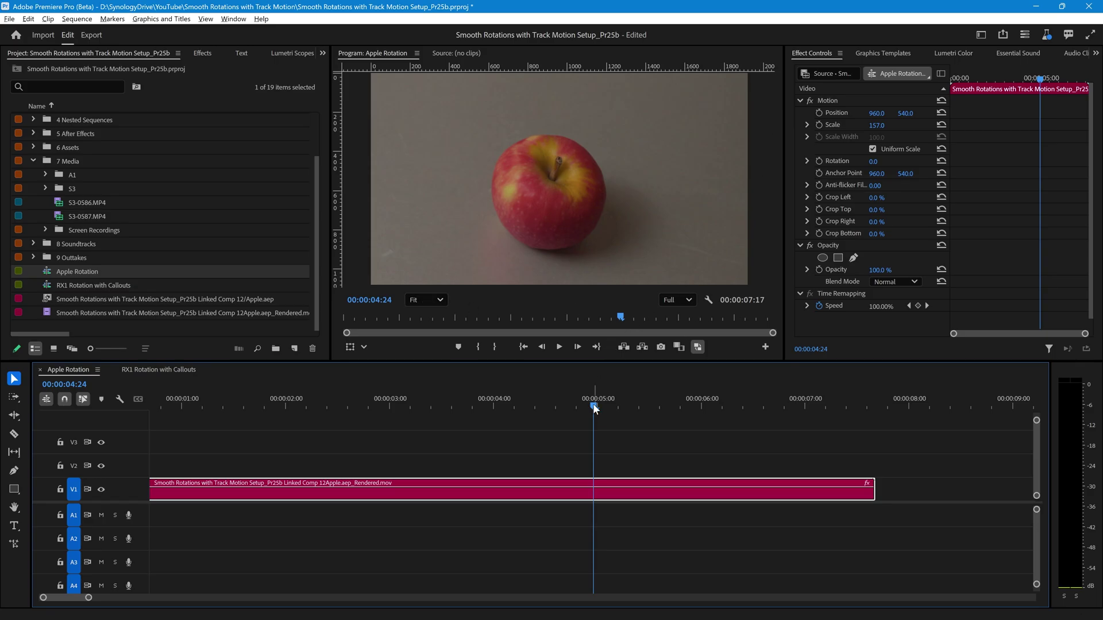
Step: Apply automatic Lumetri basic correction to the rendered apple clip and raise its exposure to 1.5
left_click(954, 53)
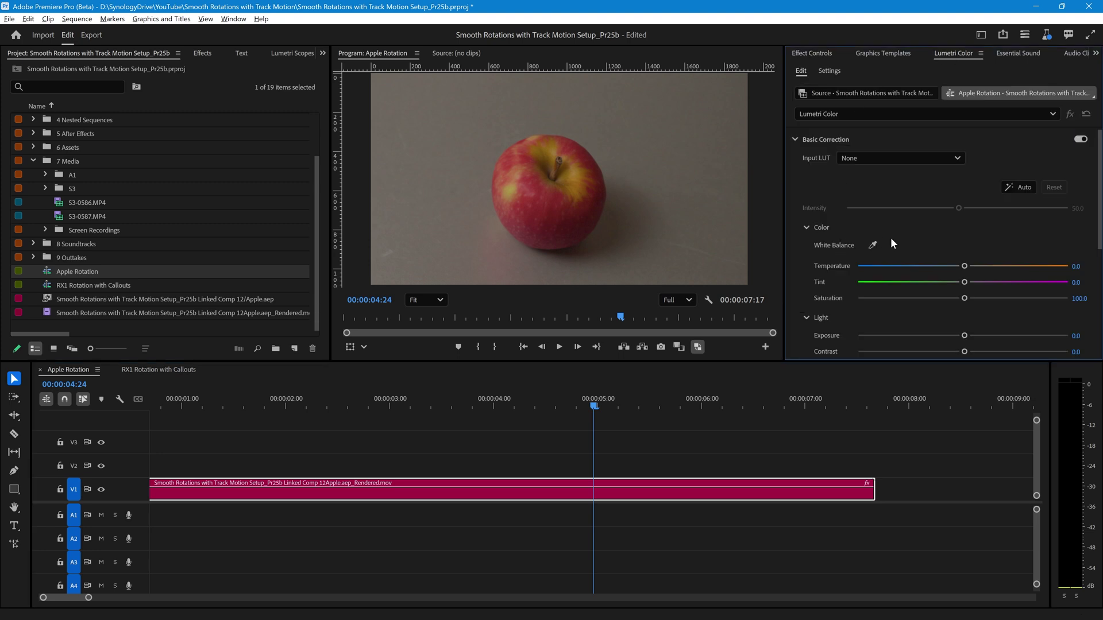
left_click(1017, 187)
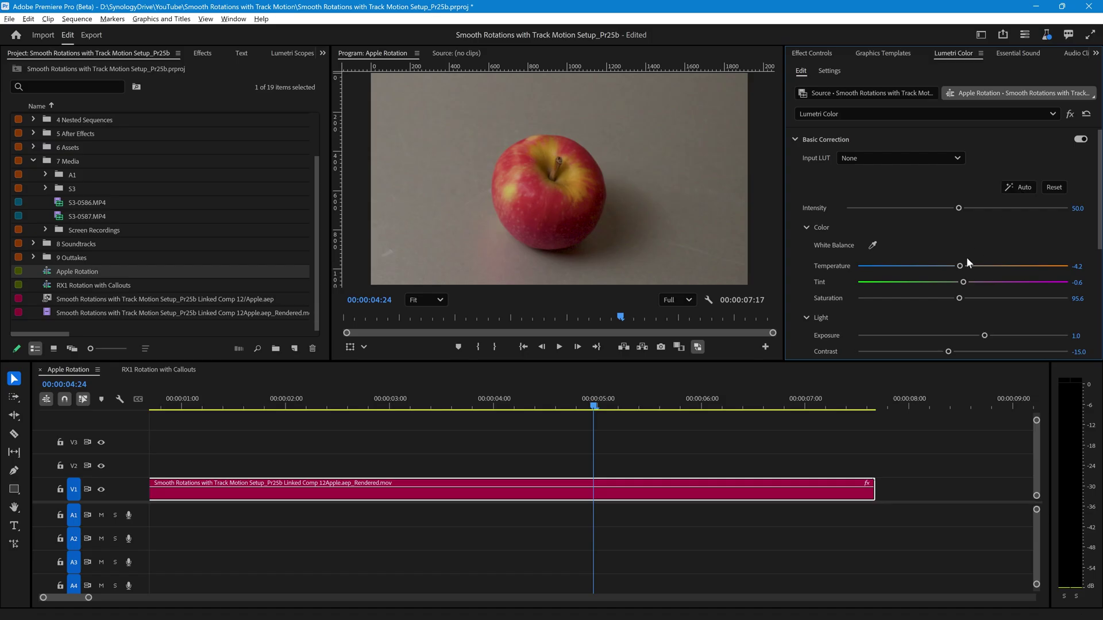
left_click_drag(981, 336, 995, 336)
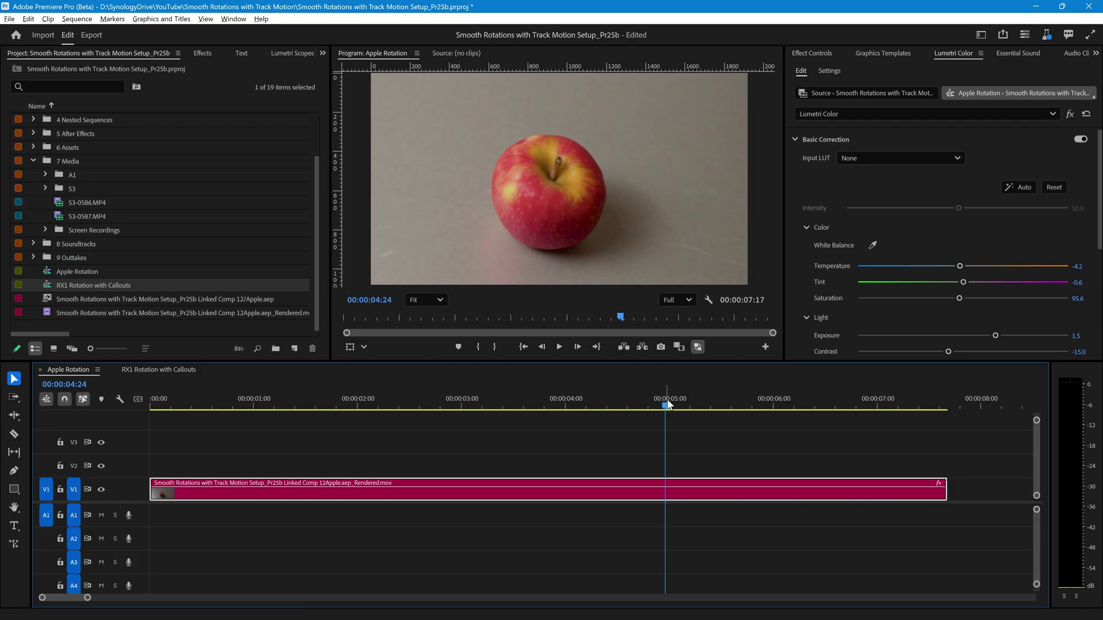
left_click_drag(666, 409, 548, 412)
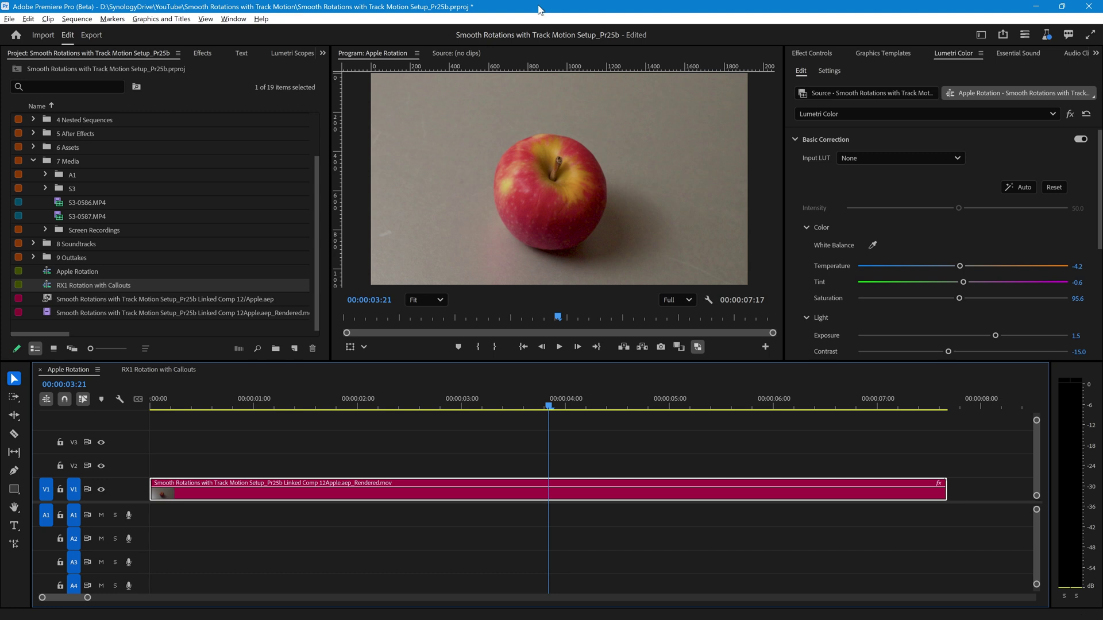
Step: Create a new sequence named RX1 with the HD 1080p 25 fps preset
left_click(61, 217)
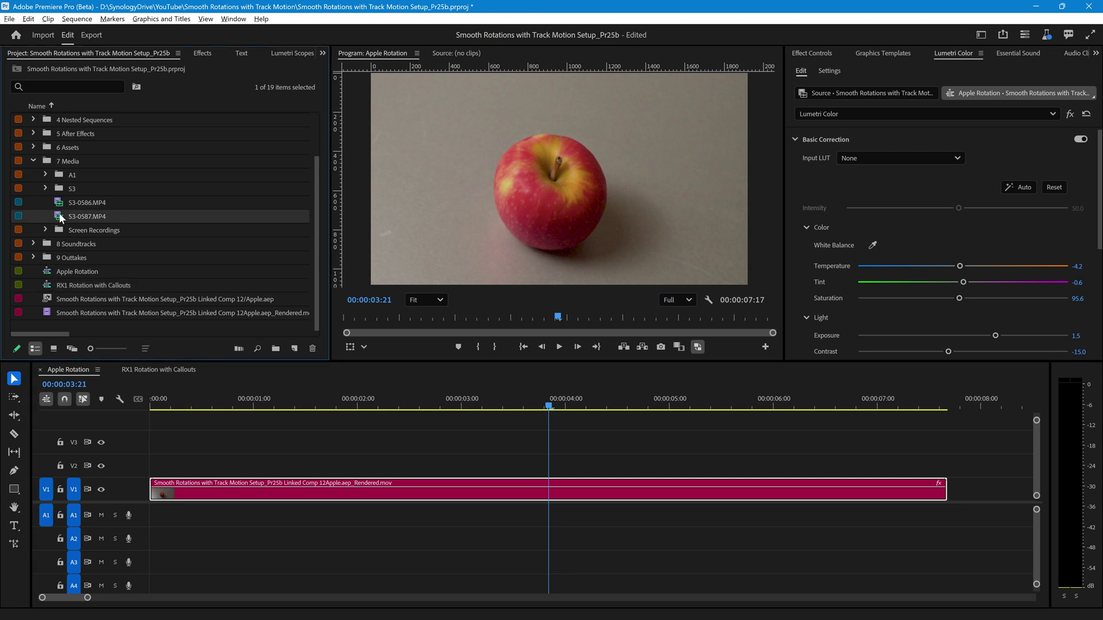
key("ctrl+n")
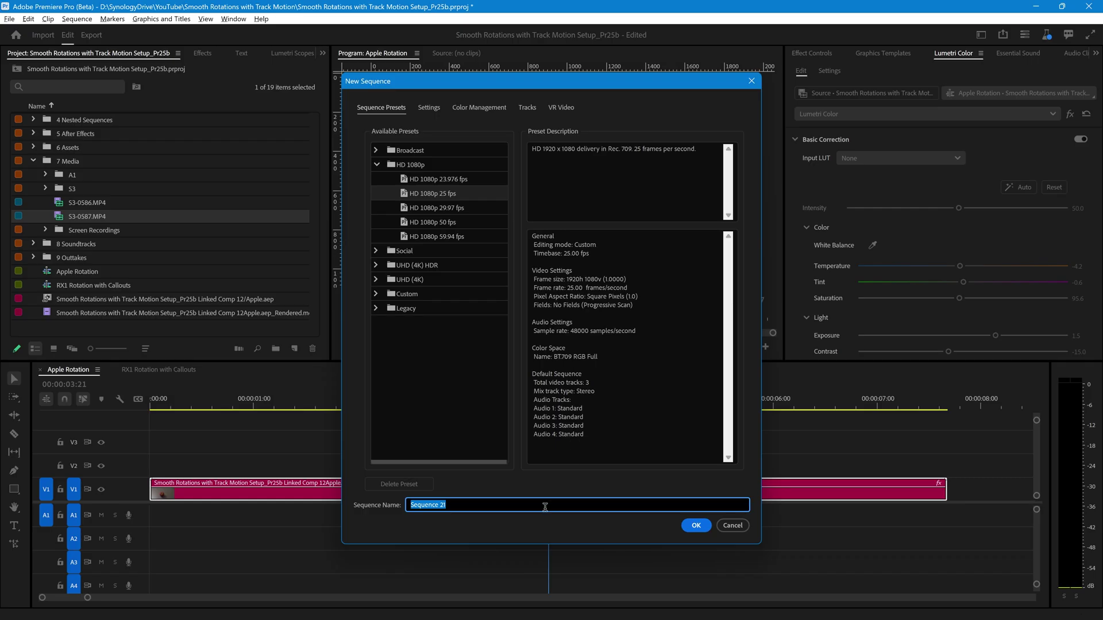
type("RX1")
key("Return")
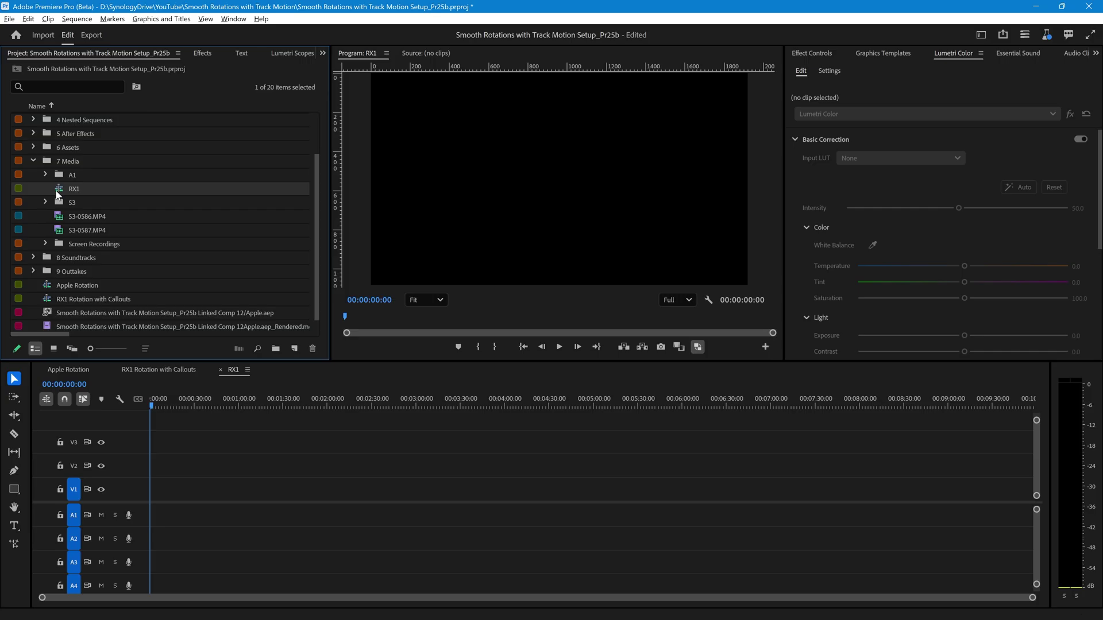
Step: Place S3-0587.MP4 at the start of the RX1 sequence, keeping the existing sequence settings, and delete its audio
left_click_drag(59, 231, 154, 503)
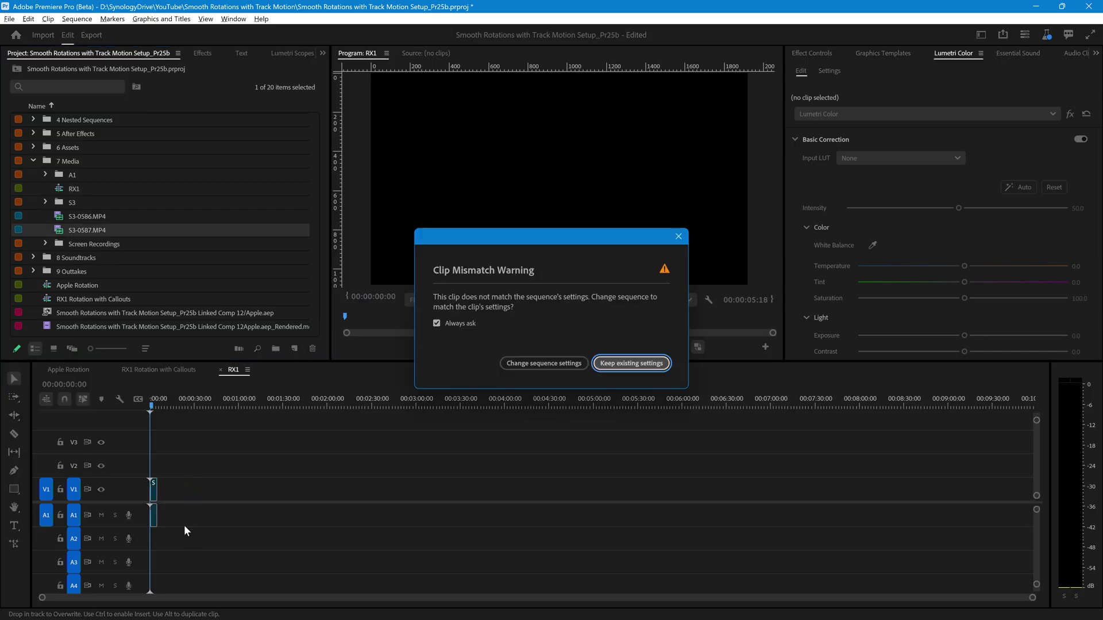
left_click(648, 367)
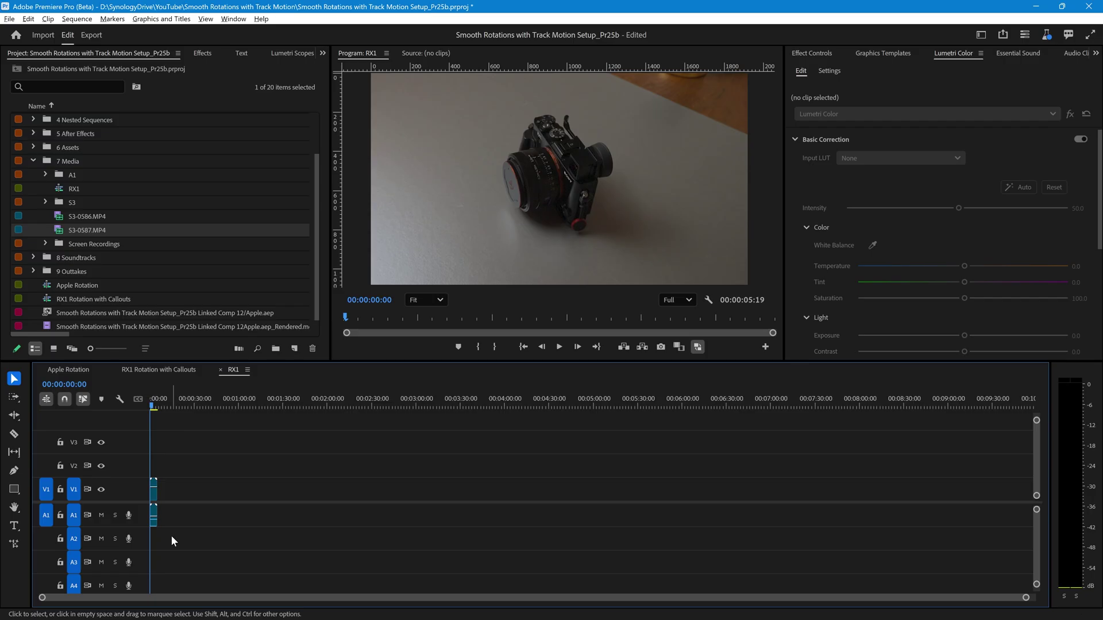
left_click_drag(171, 534, 154, 518)
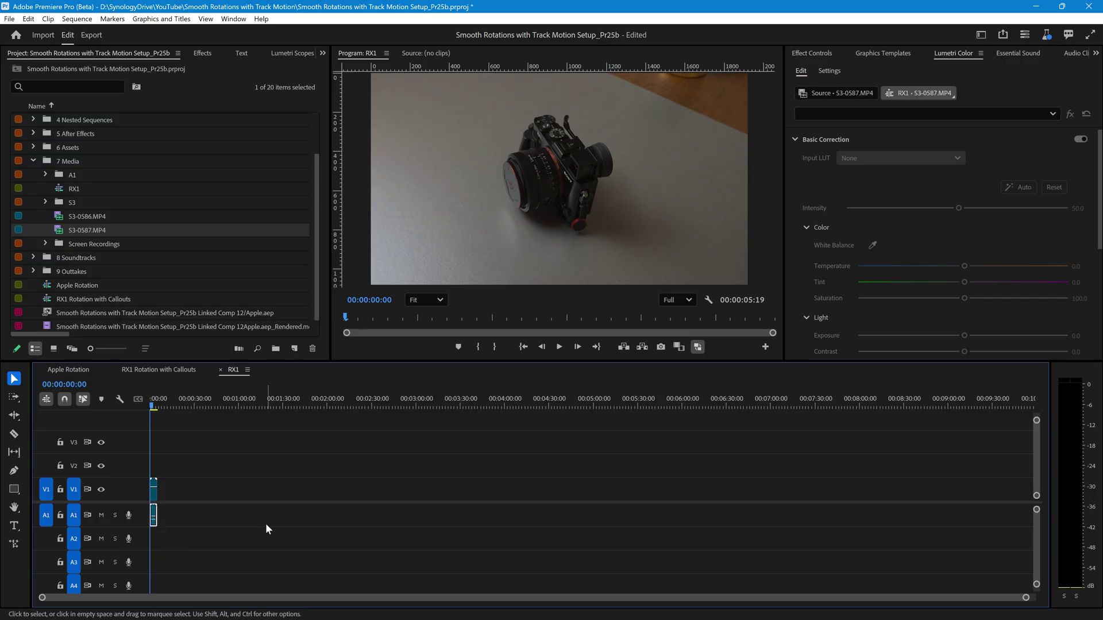
key("Delete")
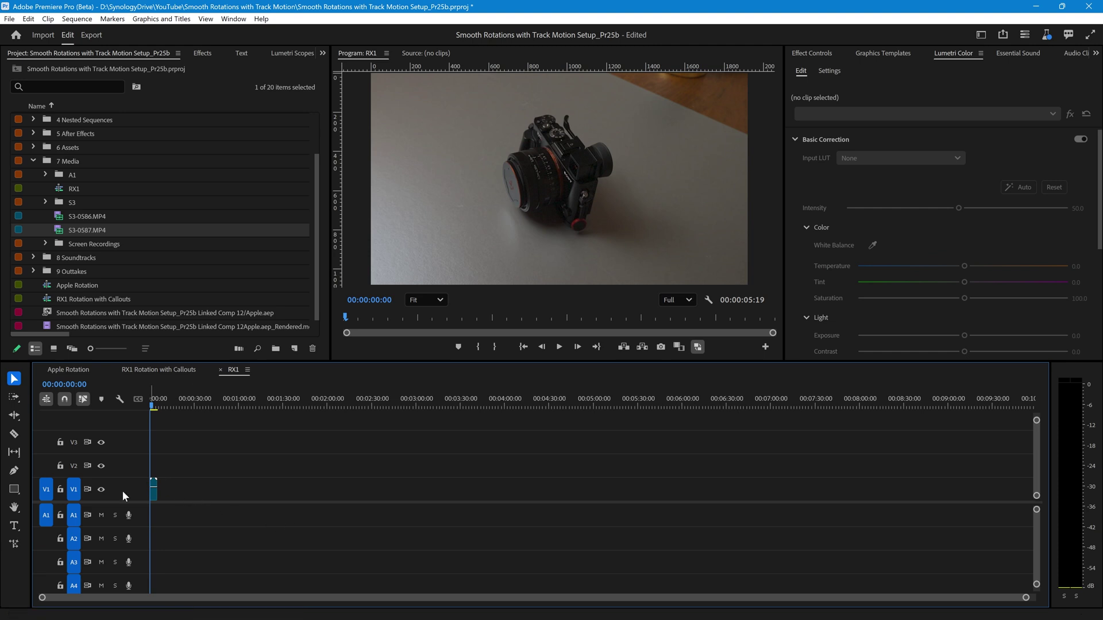
Step: Slow the S3-0587.MP4 clip in the RX1 sequence to 50% speed
left_click(156, 496)
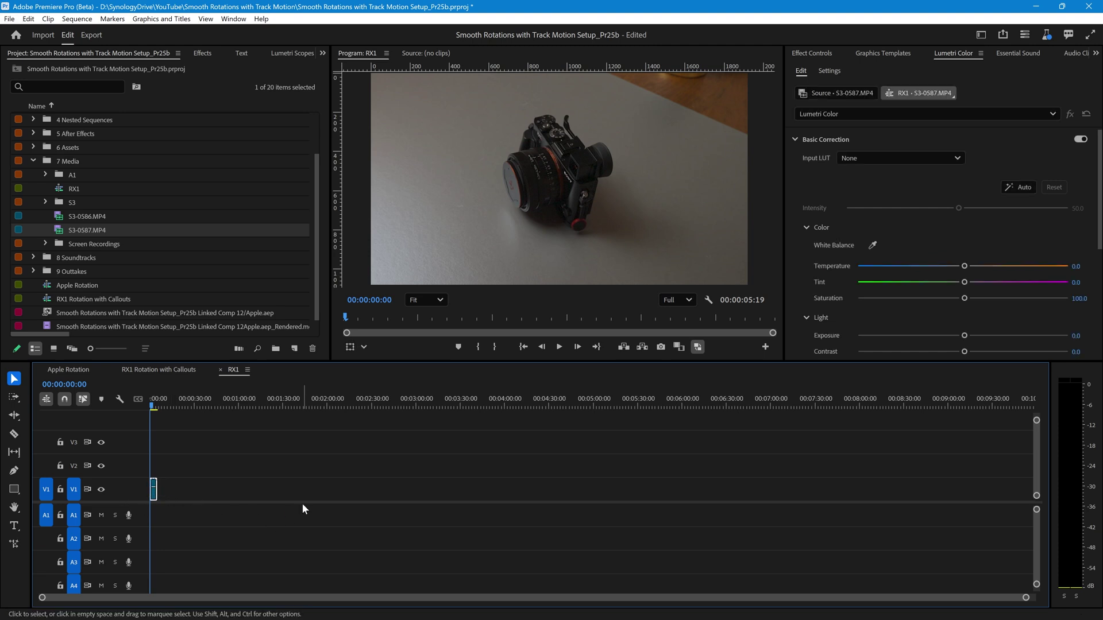
key("ctrl+r")
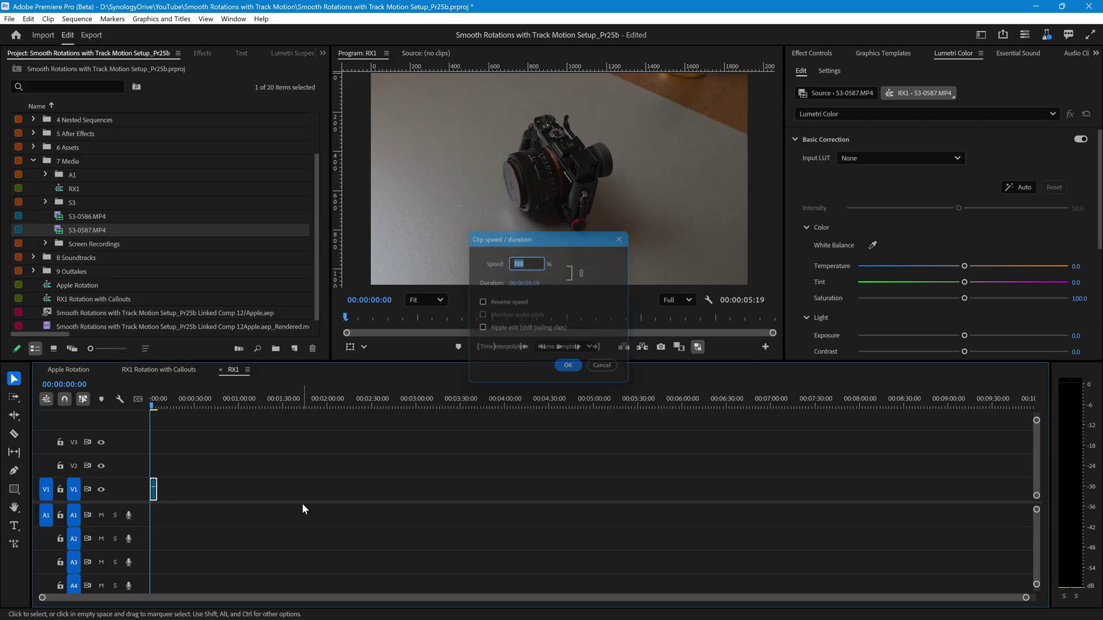
type("50")
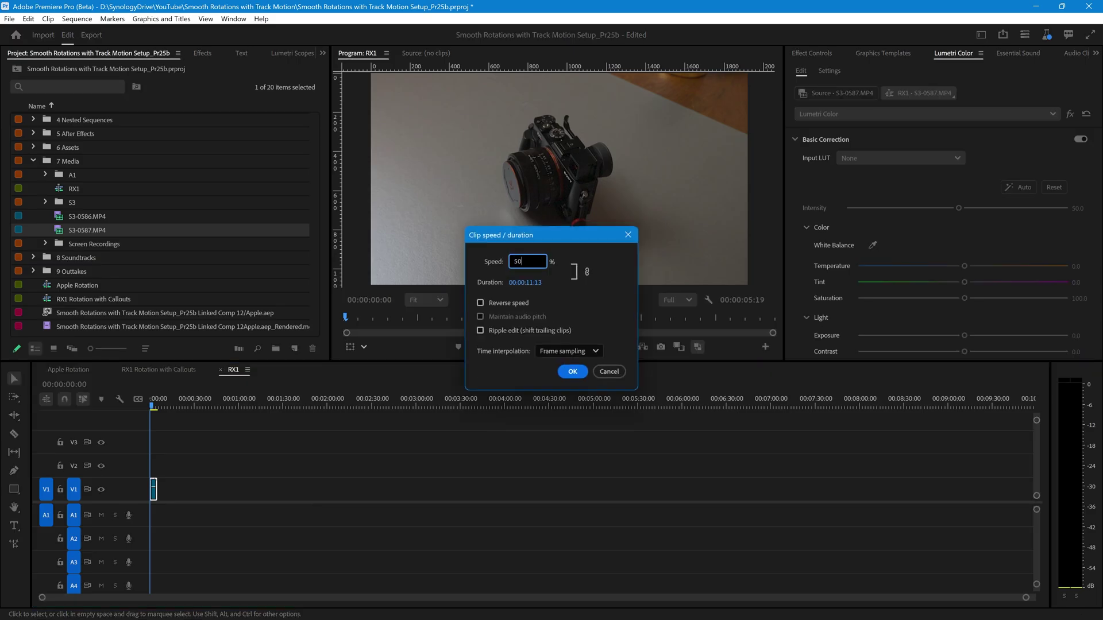
key("Return")
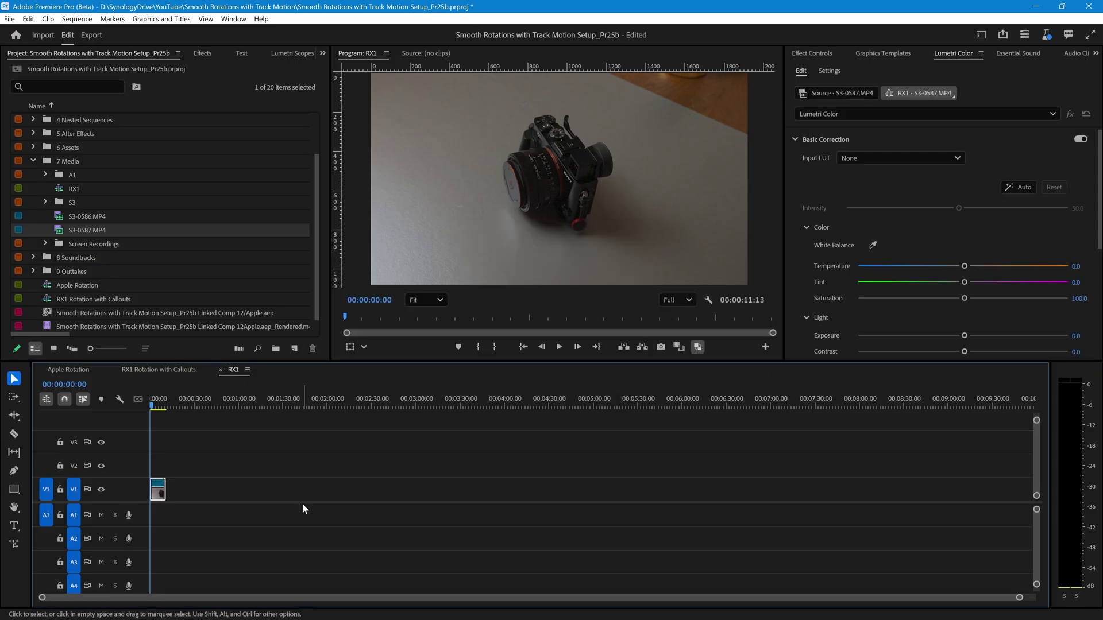
Step: Replace the slowed S3-0587.MP4 clip in the RX1 sequence with an After Effects composition and switch to After Effects
key("backslash")
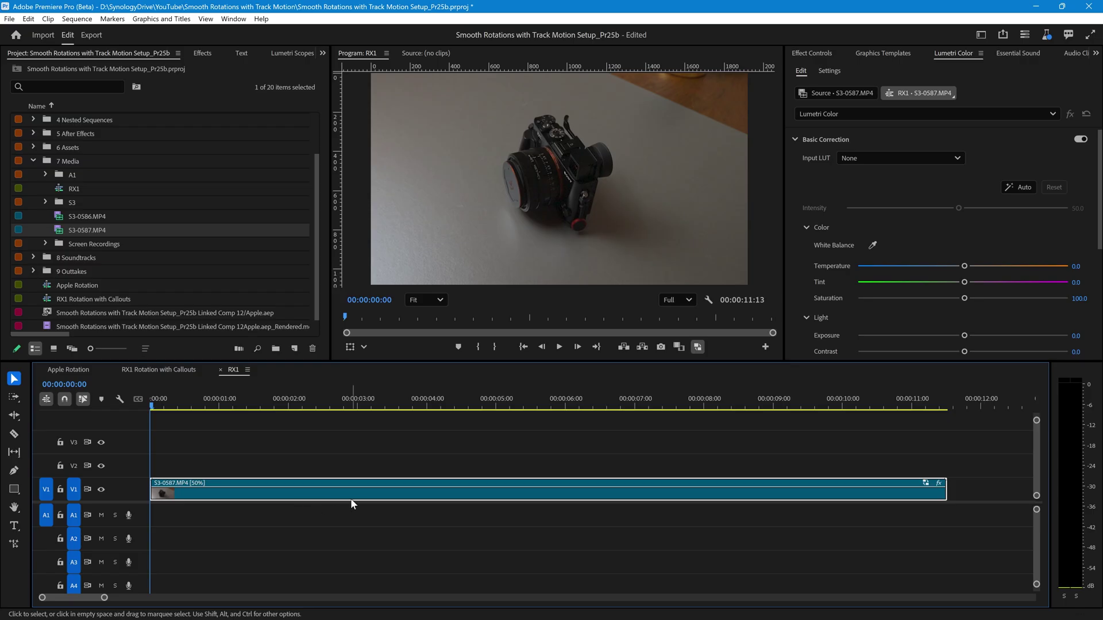
right_click(454, 490)
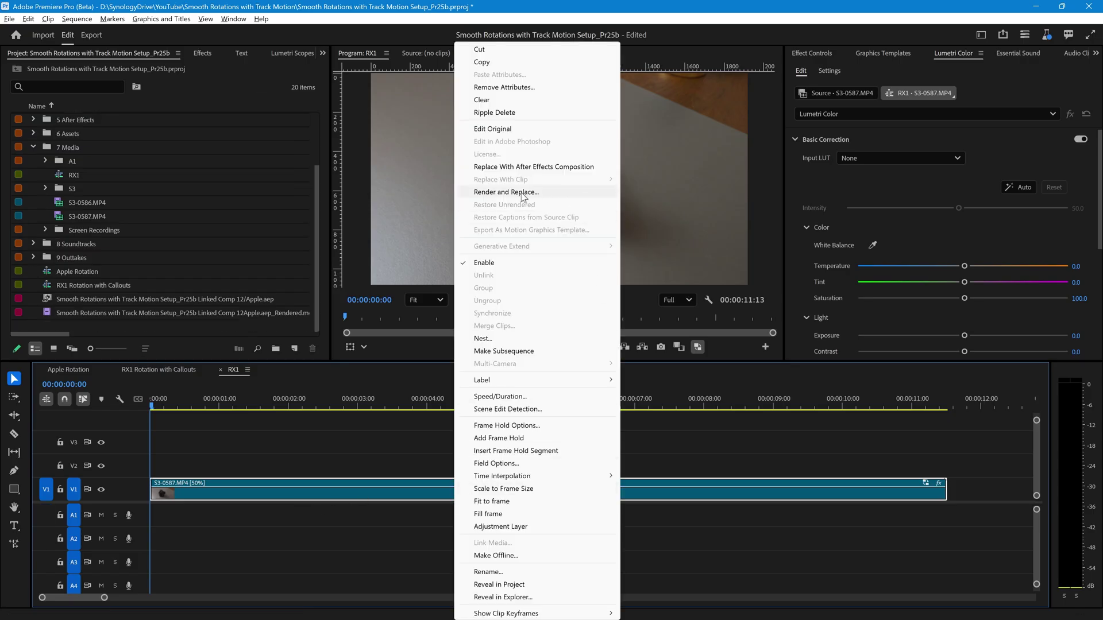
left_click(522, 167)
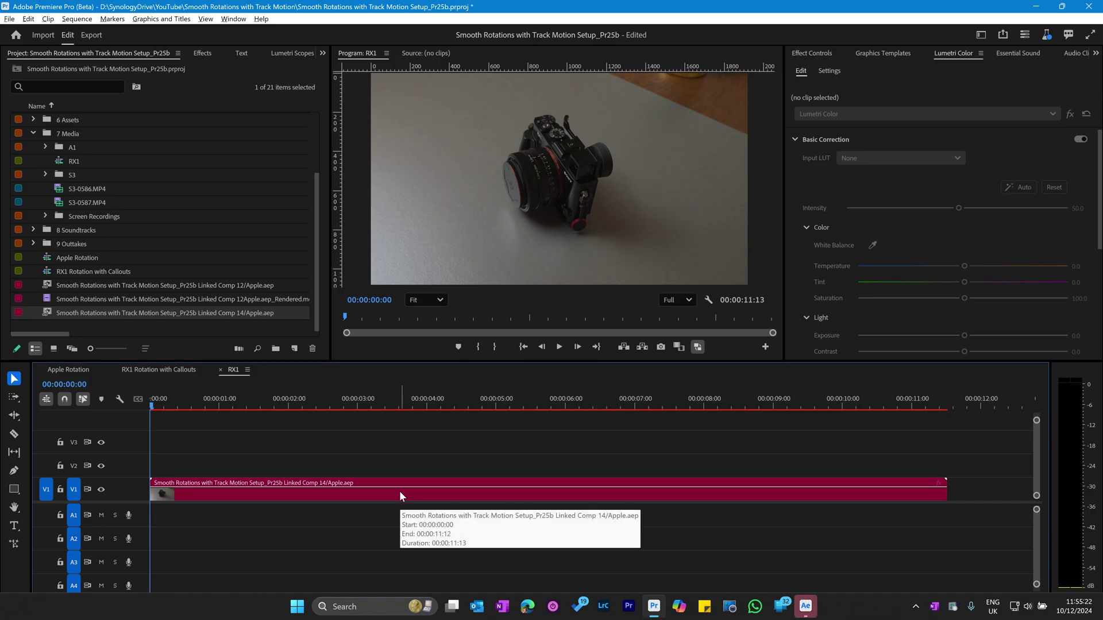
key("alt+Tab")
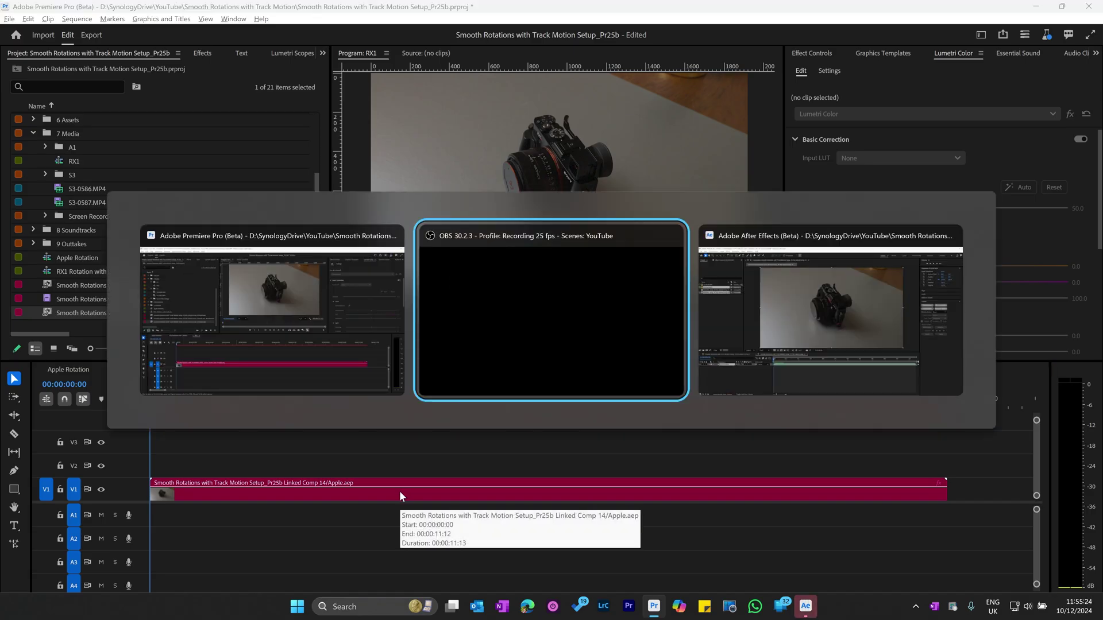
key("alt+Tab")
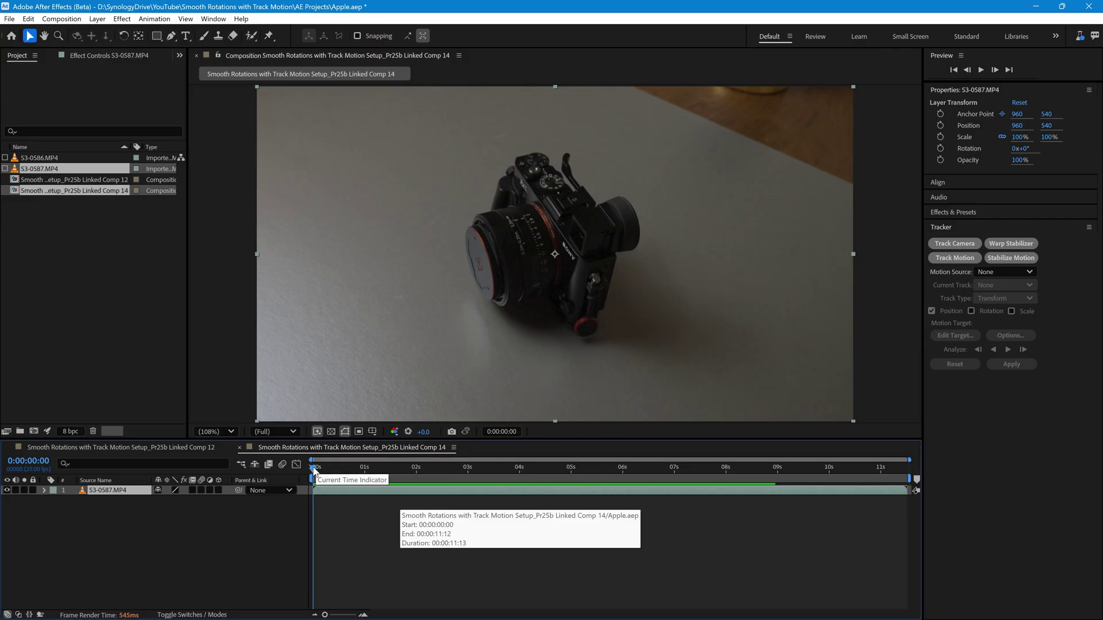
Step: Start a motion track on the S3-0587.MP4 layer from its first frame, place the track point on the lens markings and analyze forward
mouse_move(313, 469)
left_mouse_down()
mouse_move(632, 475)
mouse_move(308, 471)
left_mouse_up()
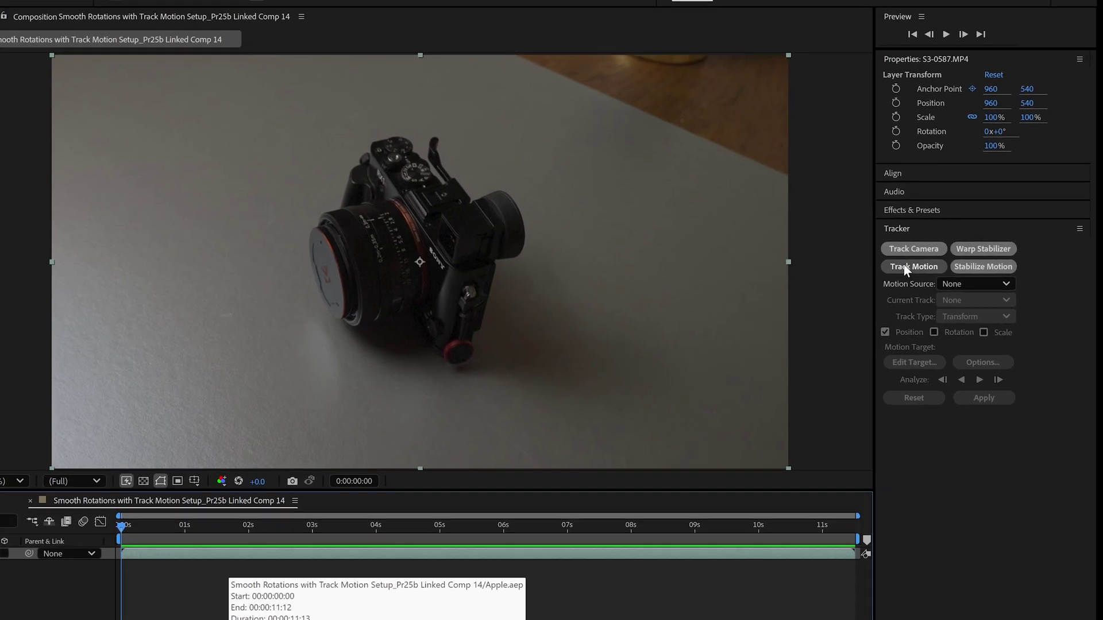
left_click(931, 260)
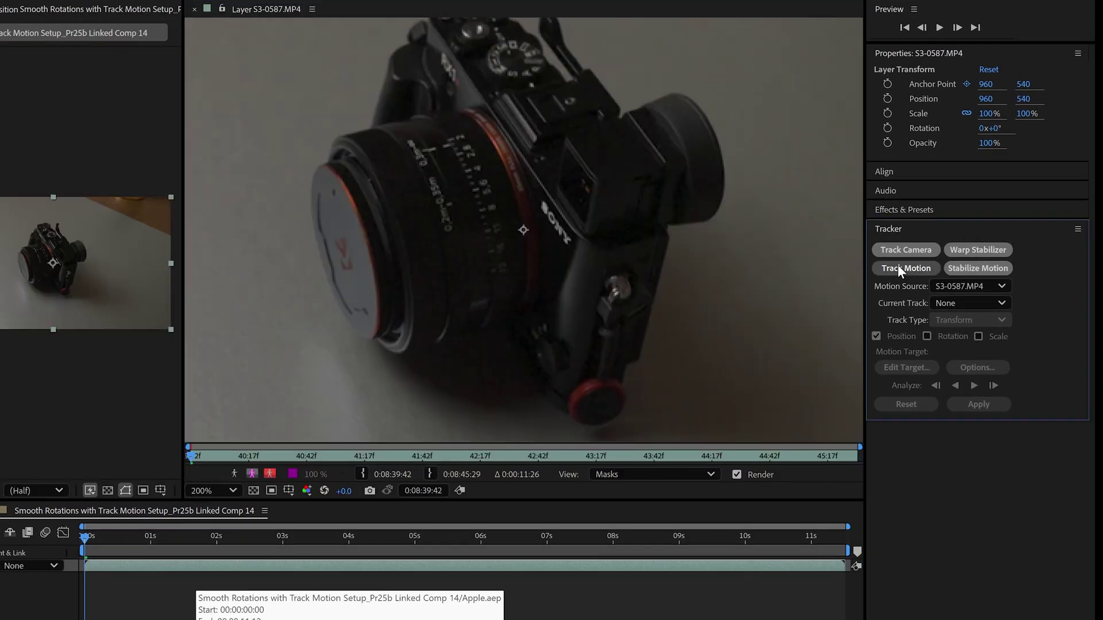
left_click(898, 266)
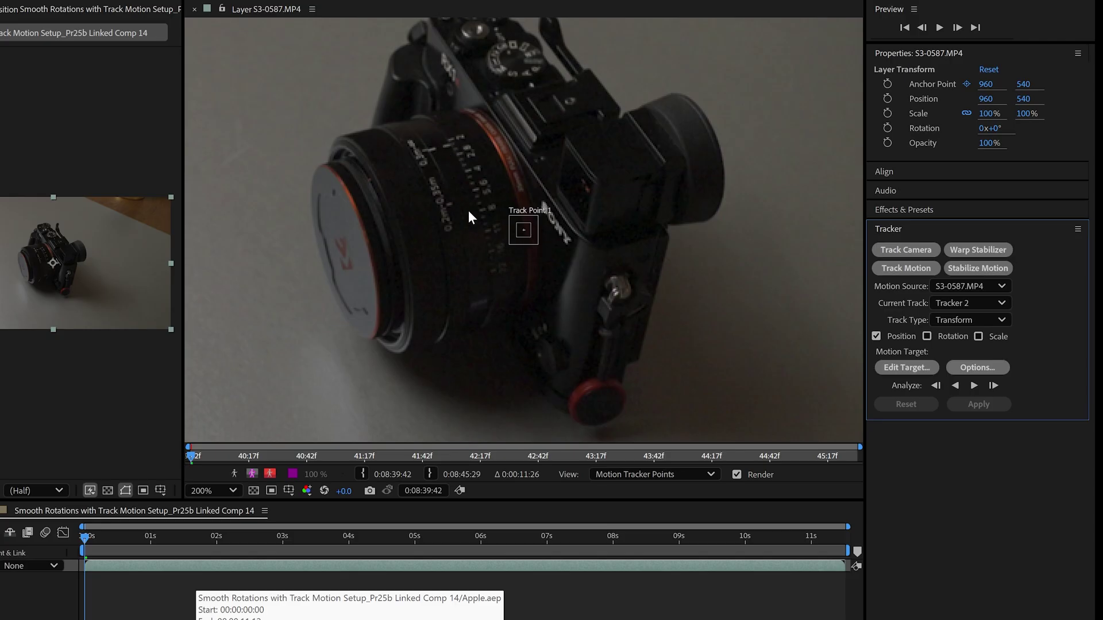
left_click_drag(526, 236, 448, 151)
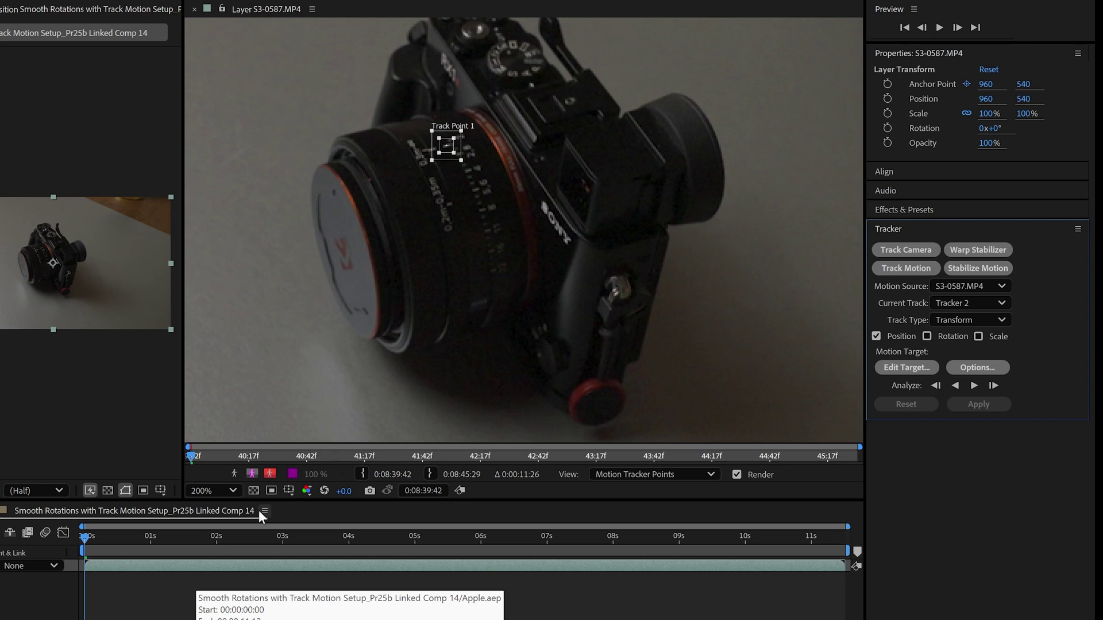
left_click(975, 386)
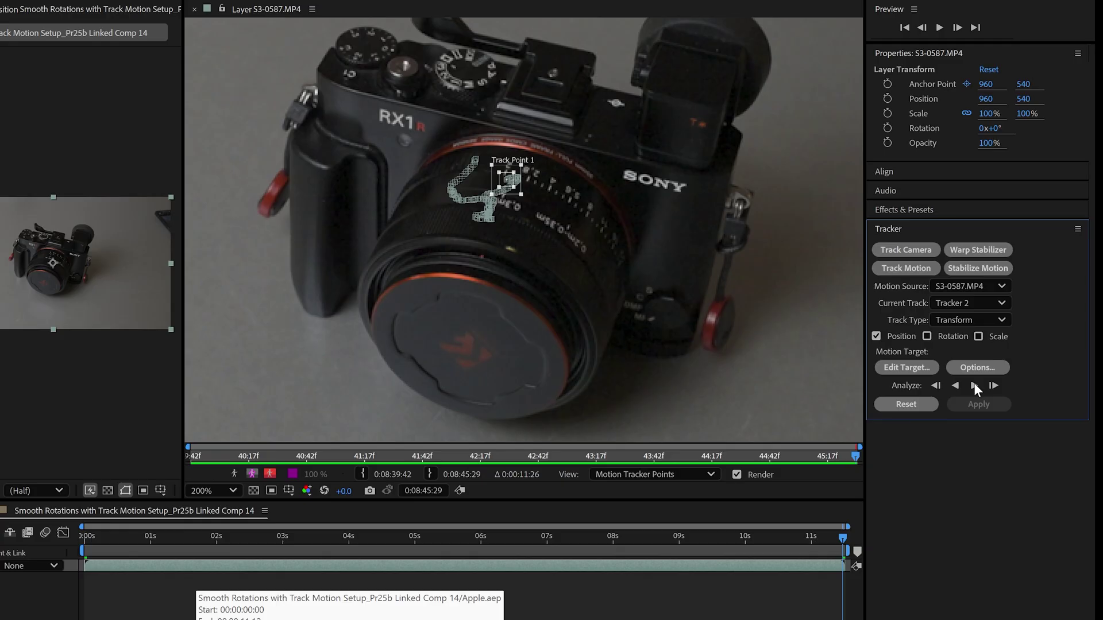
Step: Change the track type to Stabilize, apply it in X and Y, and check the stabilized camera in the composition
left_click(952, 318)
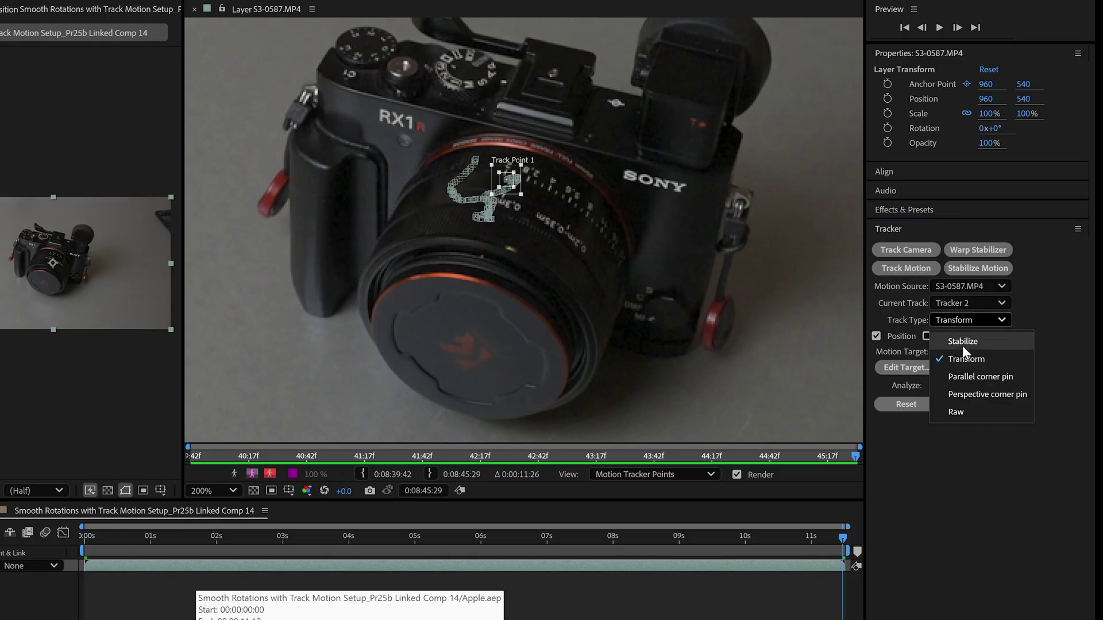
left_click(962, 341)
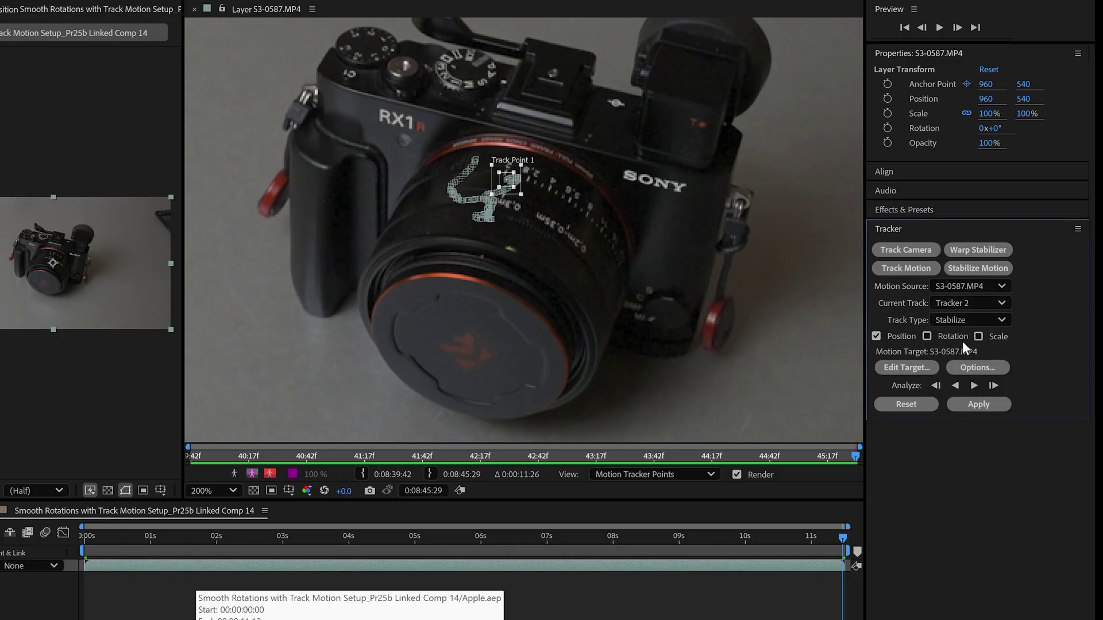
left_click(979, 404)
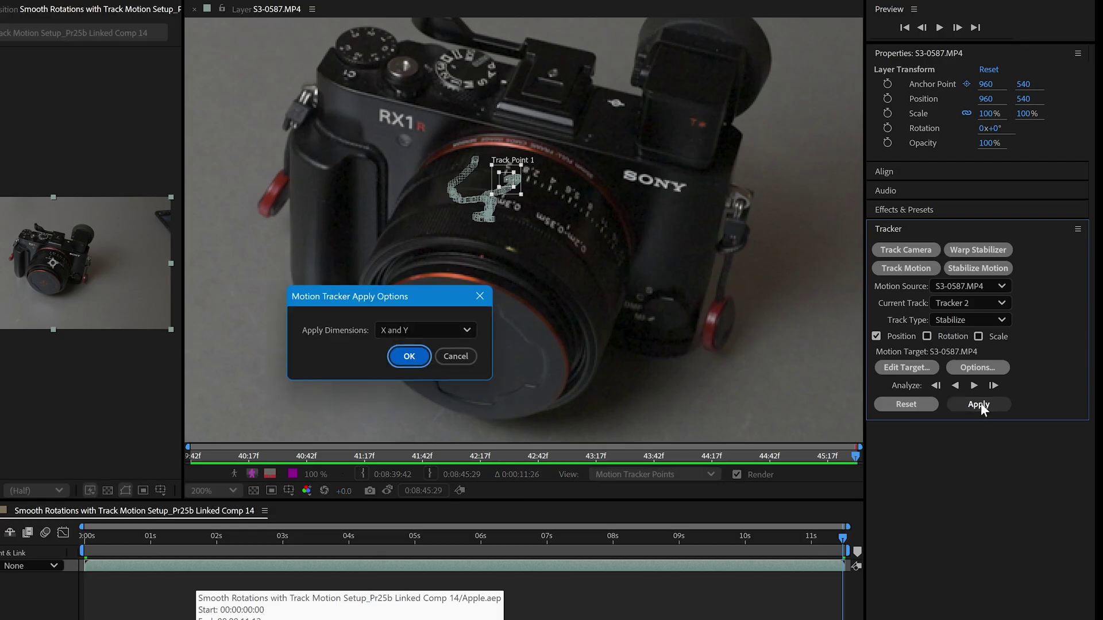
left_click(408, 356)
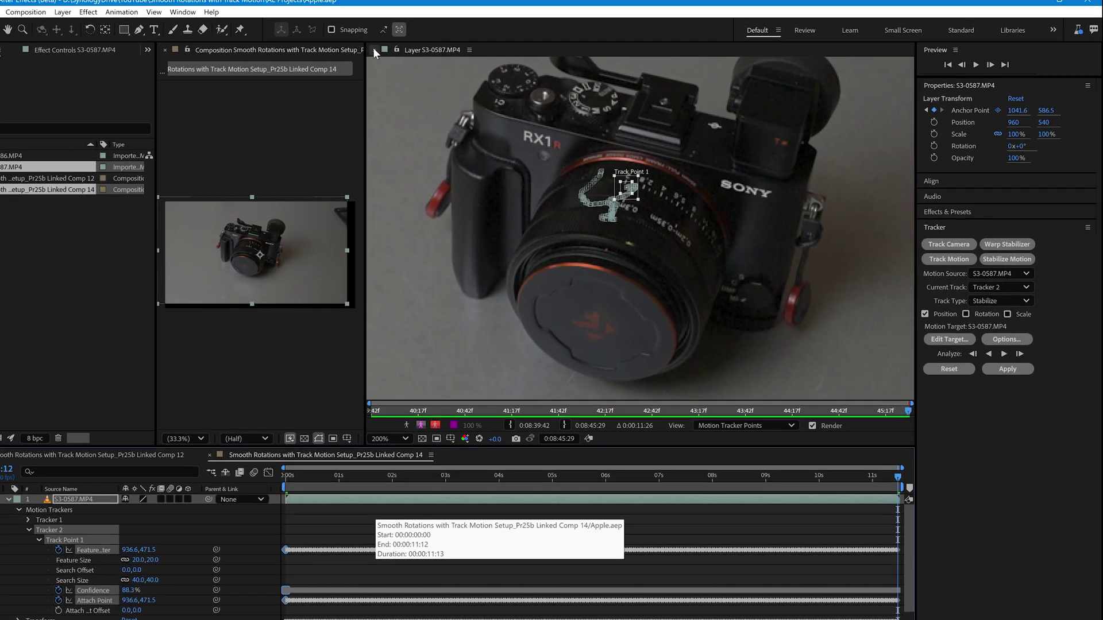
left_click(374, 50)
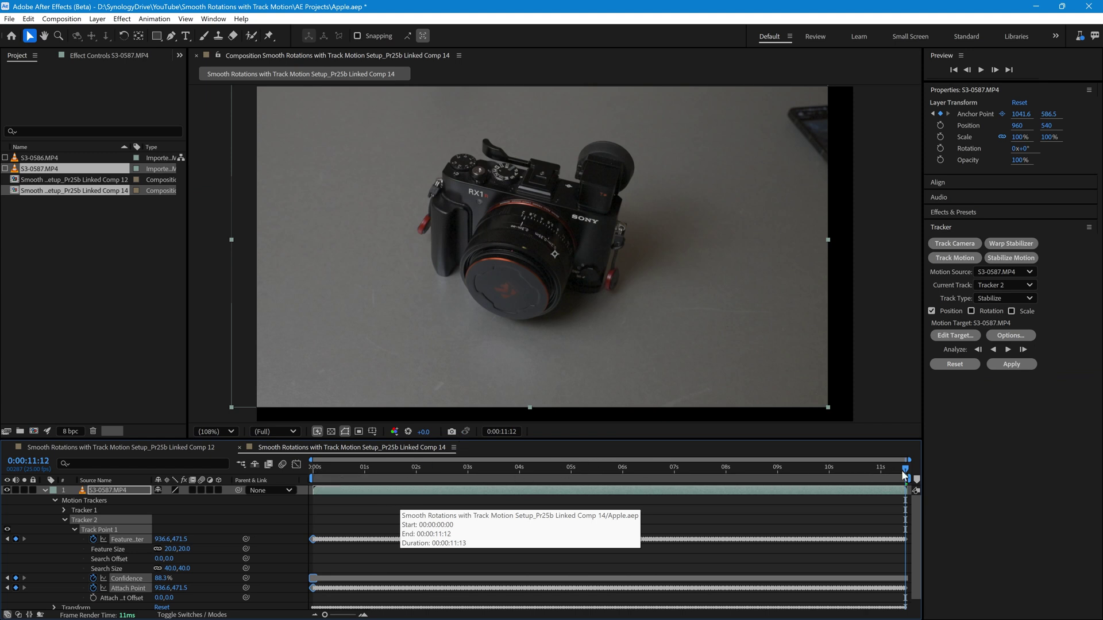
left_click_drag(911, 469, 763, 484)
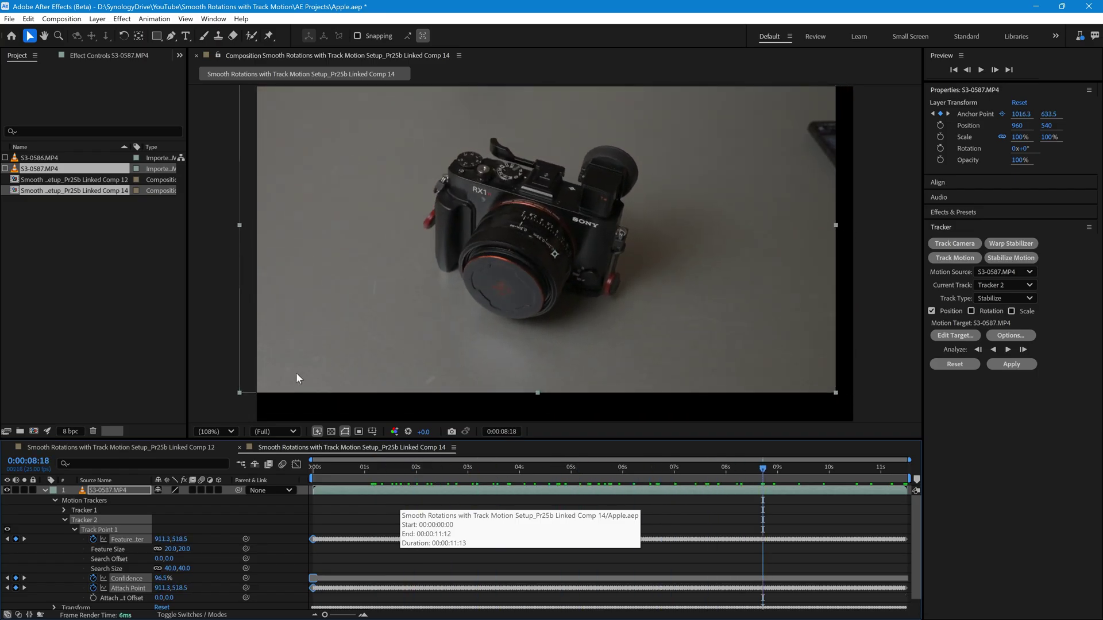
Step: Save the Apple.aep project and exit After Effects to return to Premiere Pro
left_click(9, 19)
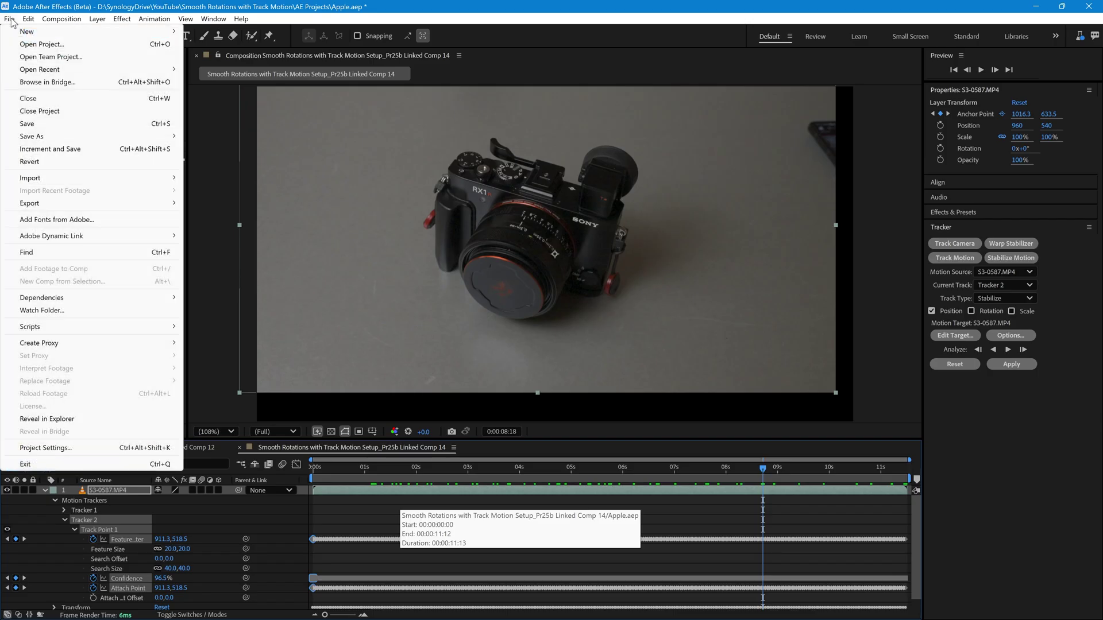
left_click(30, 124)
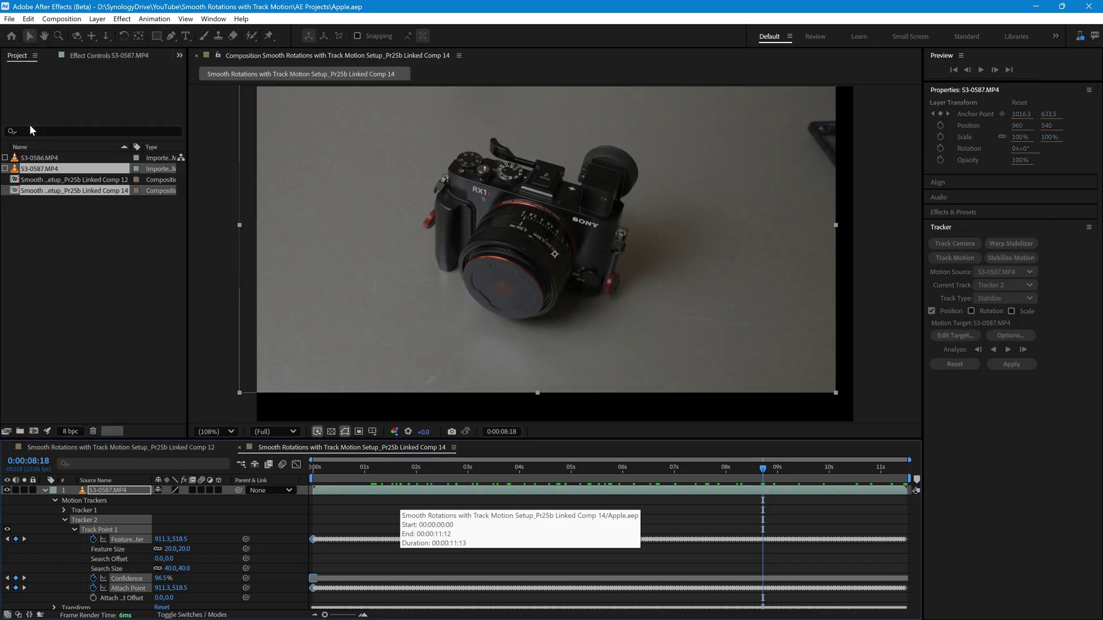
left_click(9, 19)
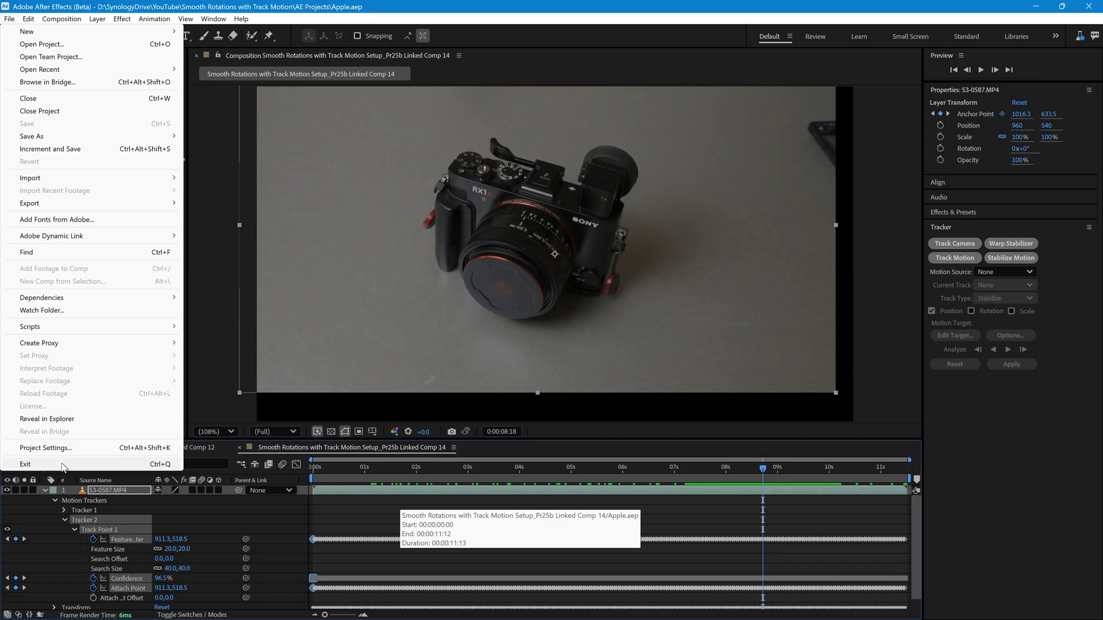
left_click(63, 467)
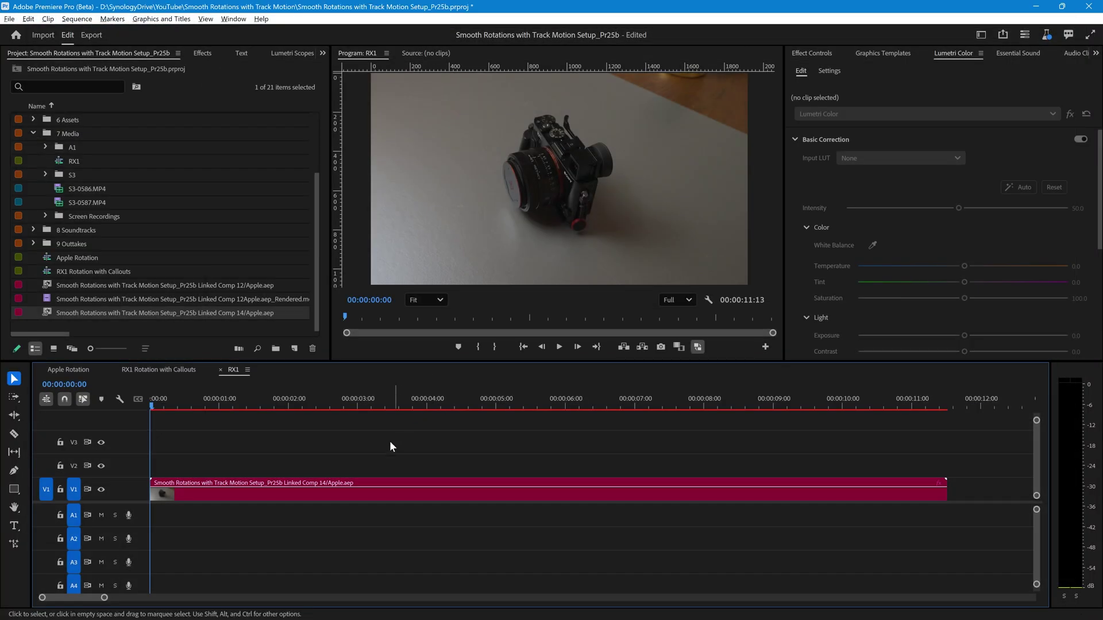
Step: Render and replace the linked composition in the RX1 sequence as QuickTime with the Match Source - Apple ProRes 422 LT preset
right_click(370, 492)
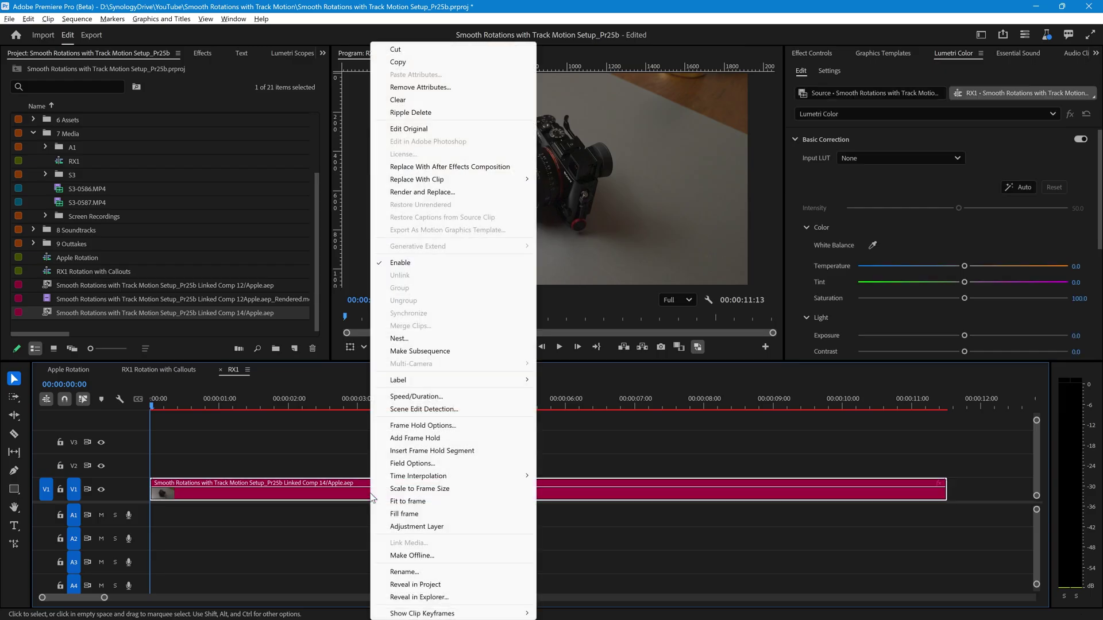
left_click(424, 192)
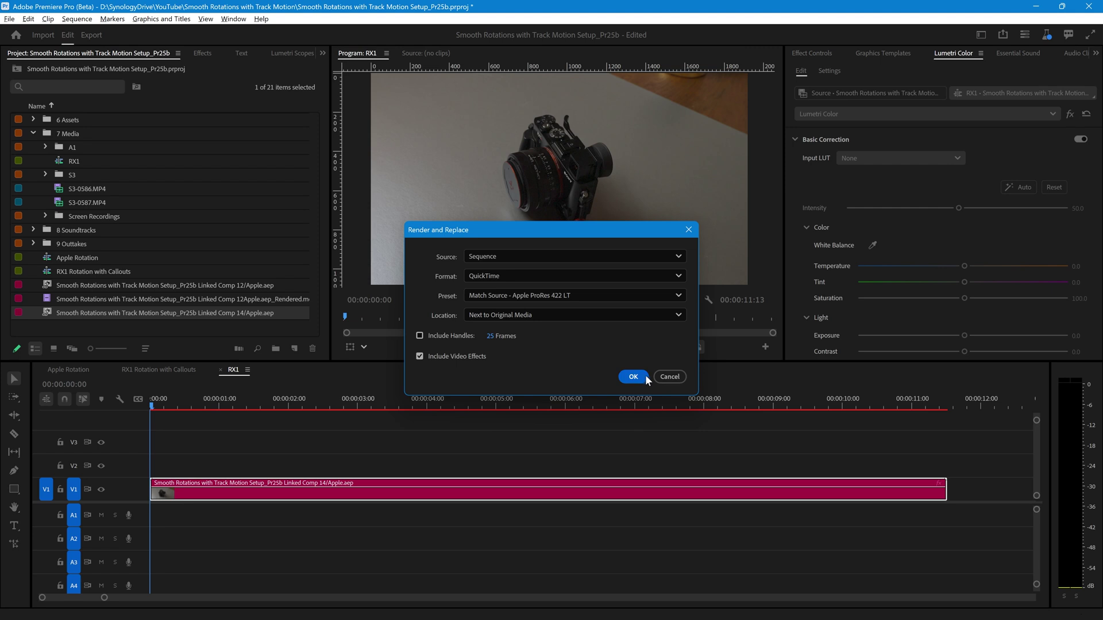
left_click(642, 374)
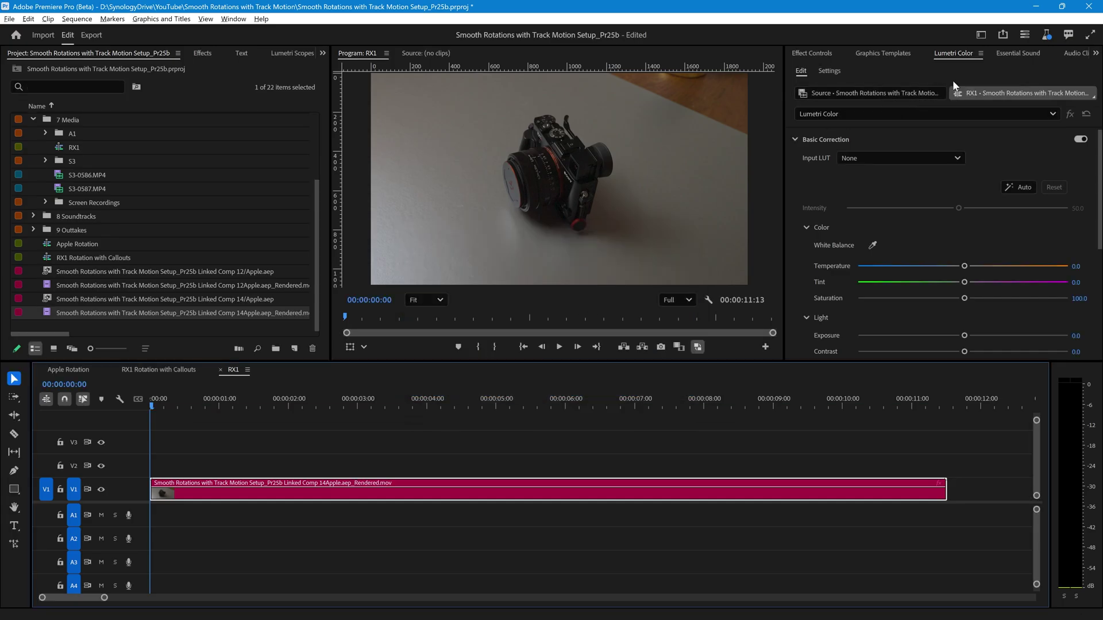
Step: Apply automatic Lumetri basic correction to the rendered RX1 clip and raise its exposure to 1.9
left_click(954, 53)
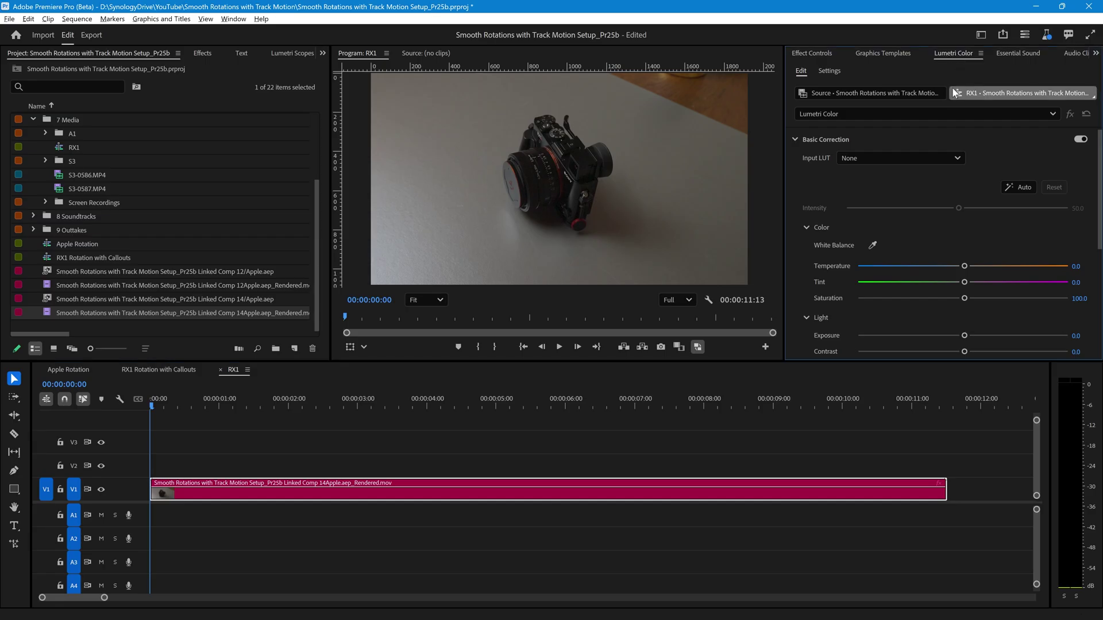
left_click(1020, 186)
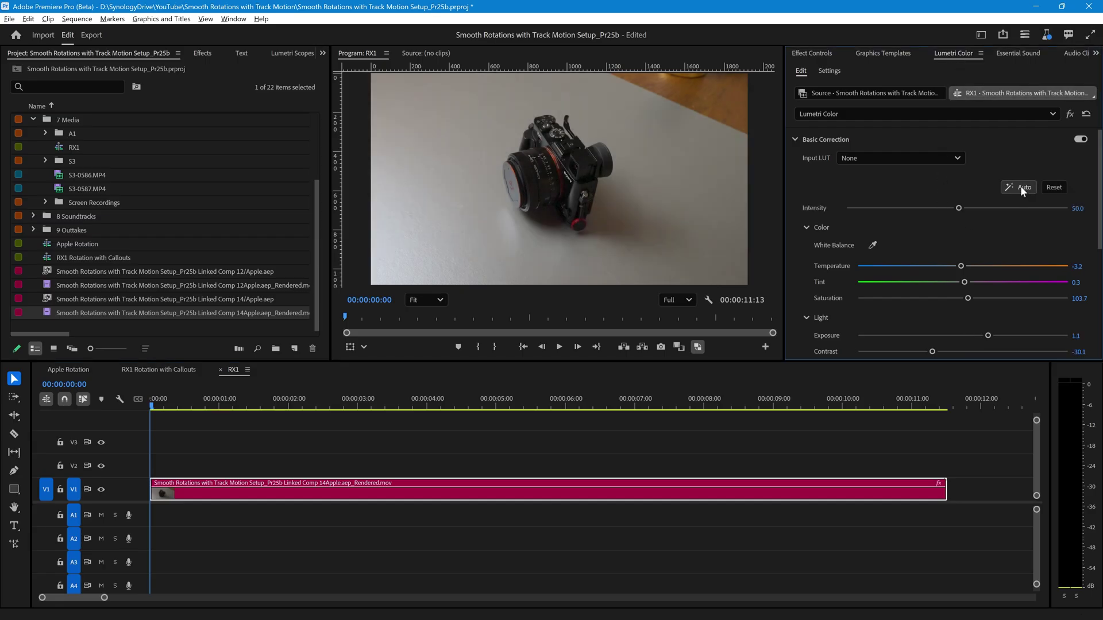
left_click_drag(986, 336, 1000, 335)
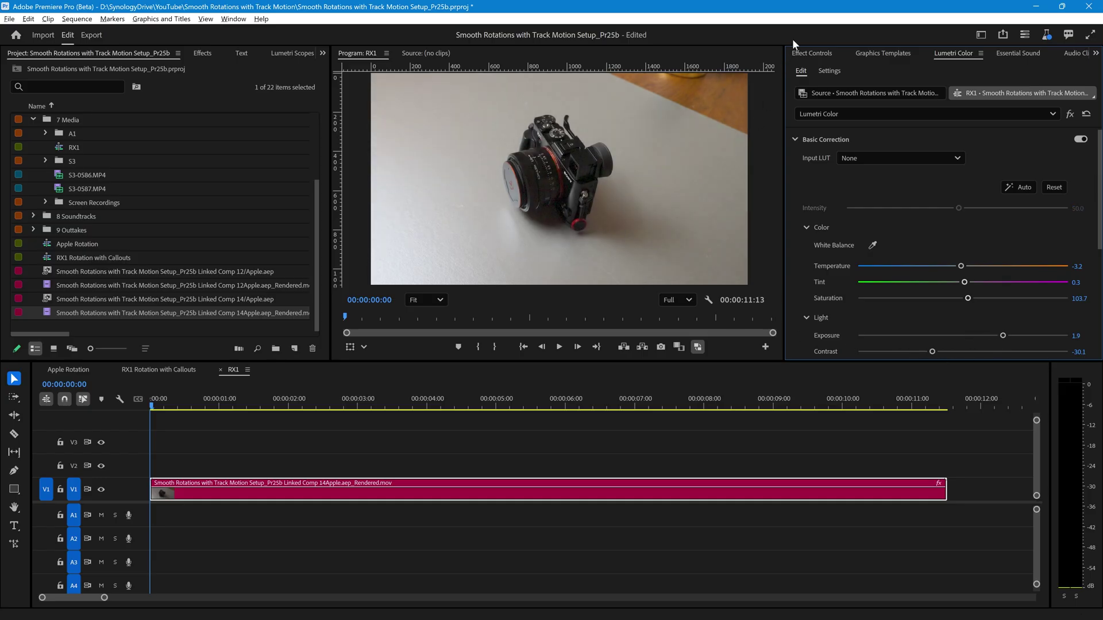
Step: Scale the rendered RX1 clip to 152 and set its vertical position to 591, checking the framing along the clip
left_click(801, 51)
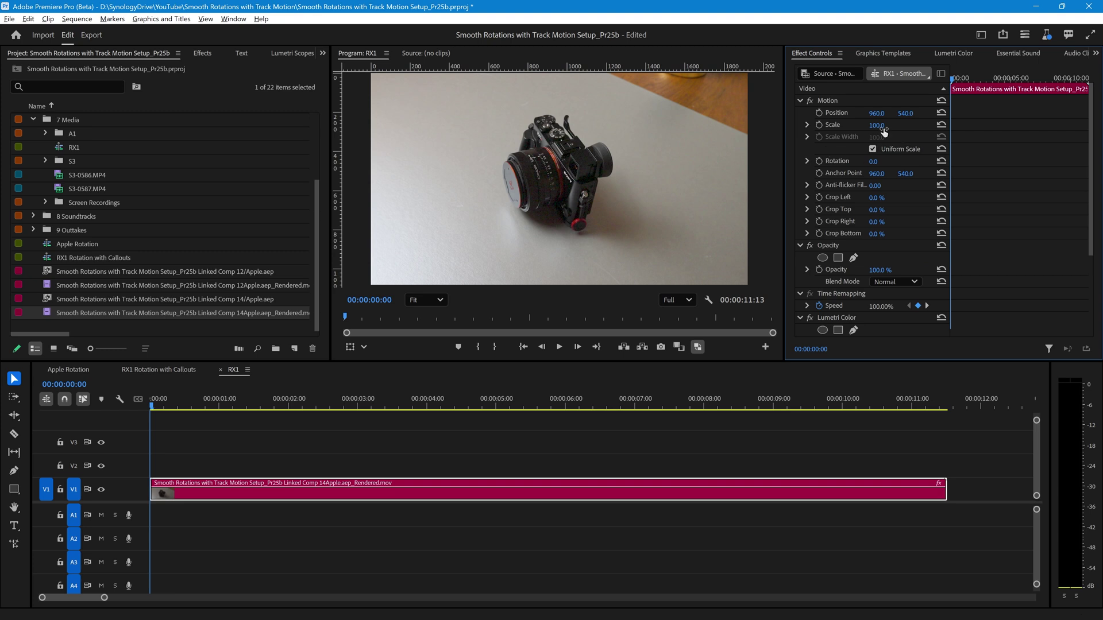
left_click_drag(876, 125, 906, 125)
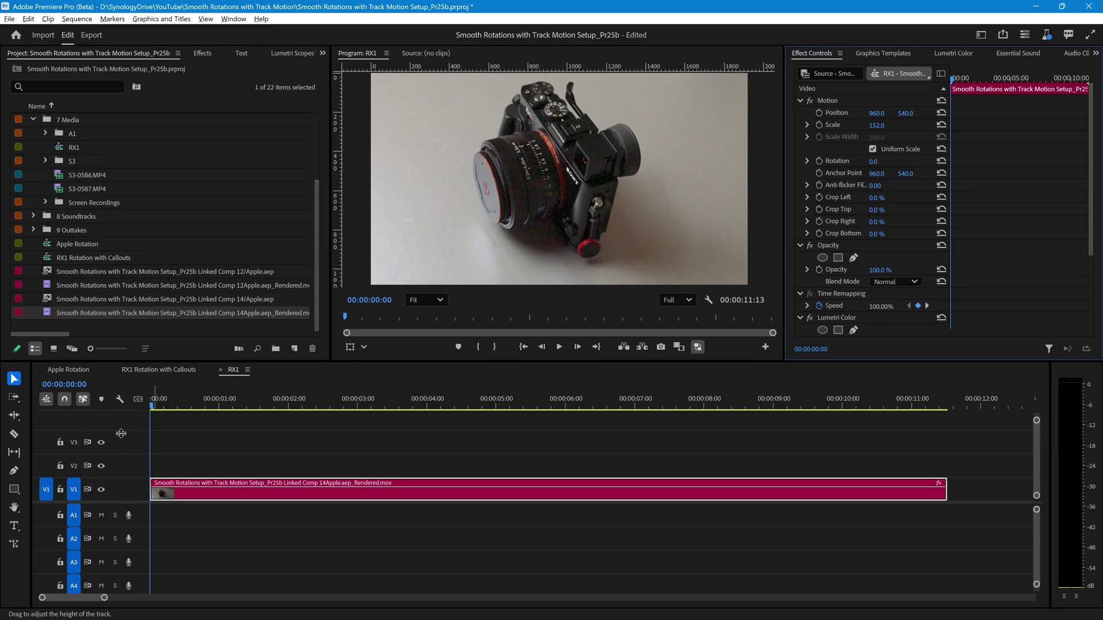
left_click_drag(153, 405, 682, 415)
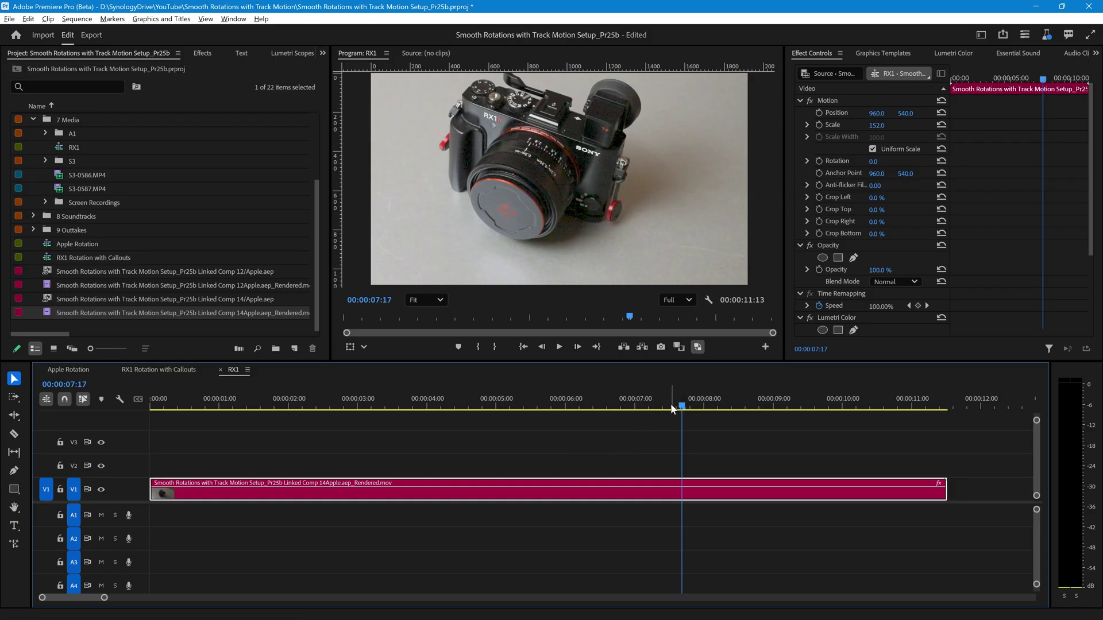
left_click_drag(684, 408, 217, 420)
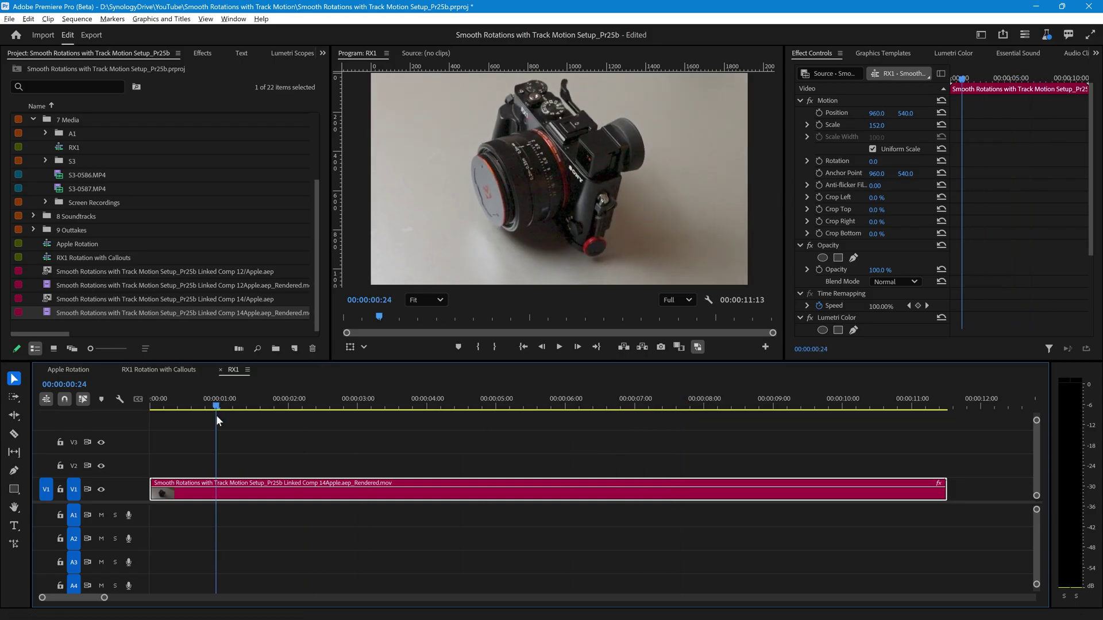
left_click_drag(906, 114, 935, 114)
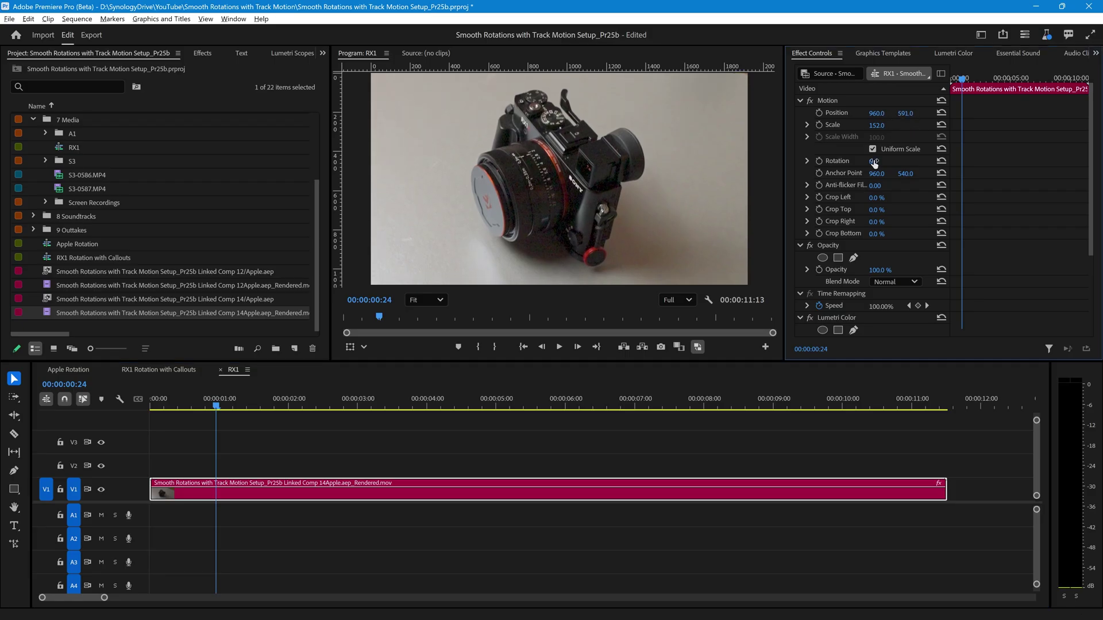
Step: Play the RX1 sequence from near its start to review the rotation, and open the RX1 Rotation with Callouts sequence
left_click_drag(218, 406, 194, 443)
key("space")
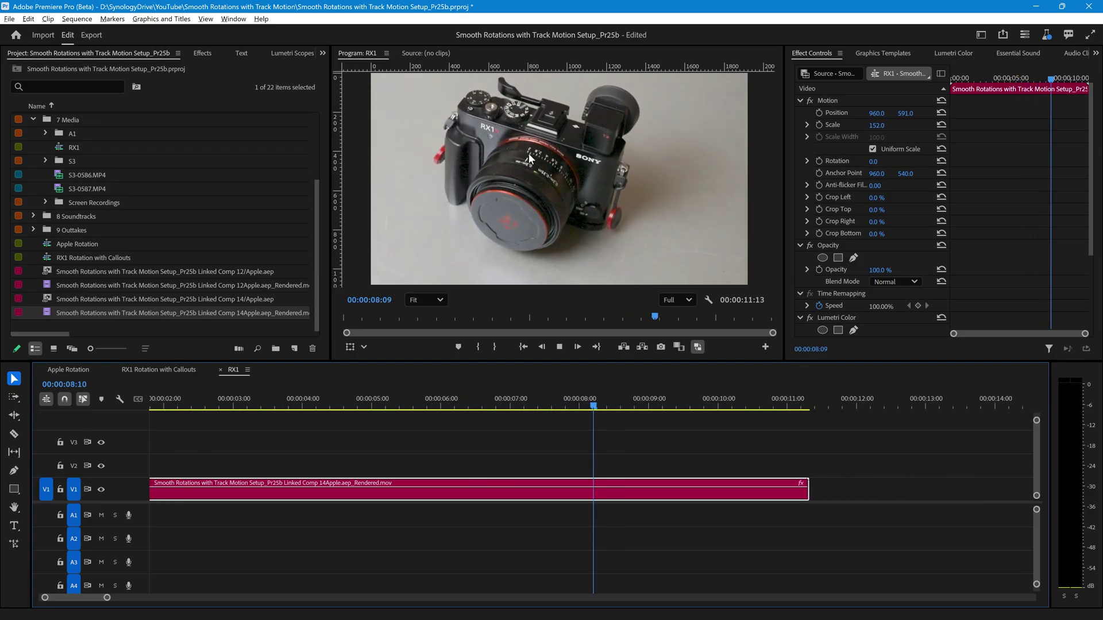
key("space")
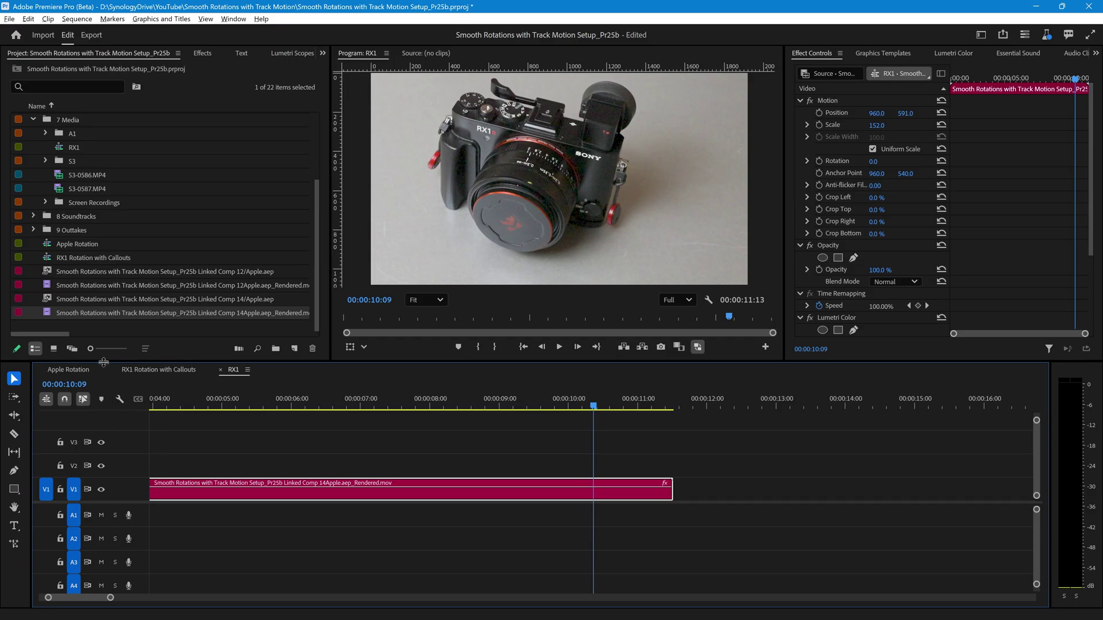
left_click(313, 261)
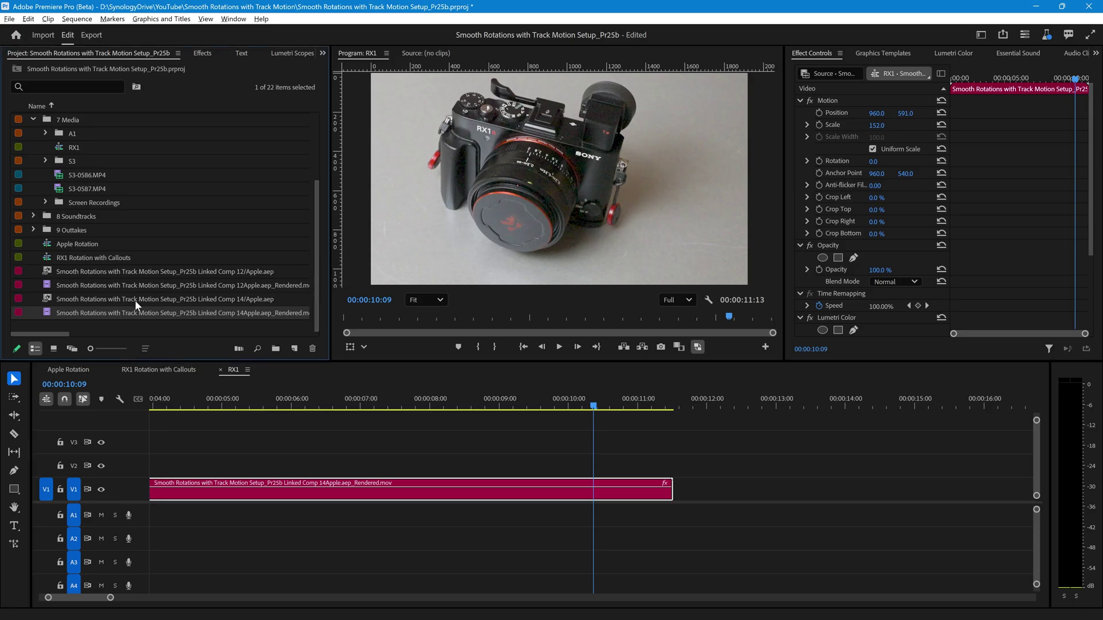
left_click(140, 369)
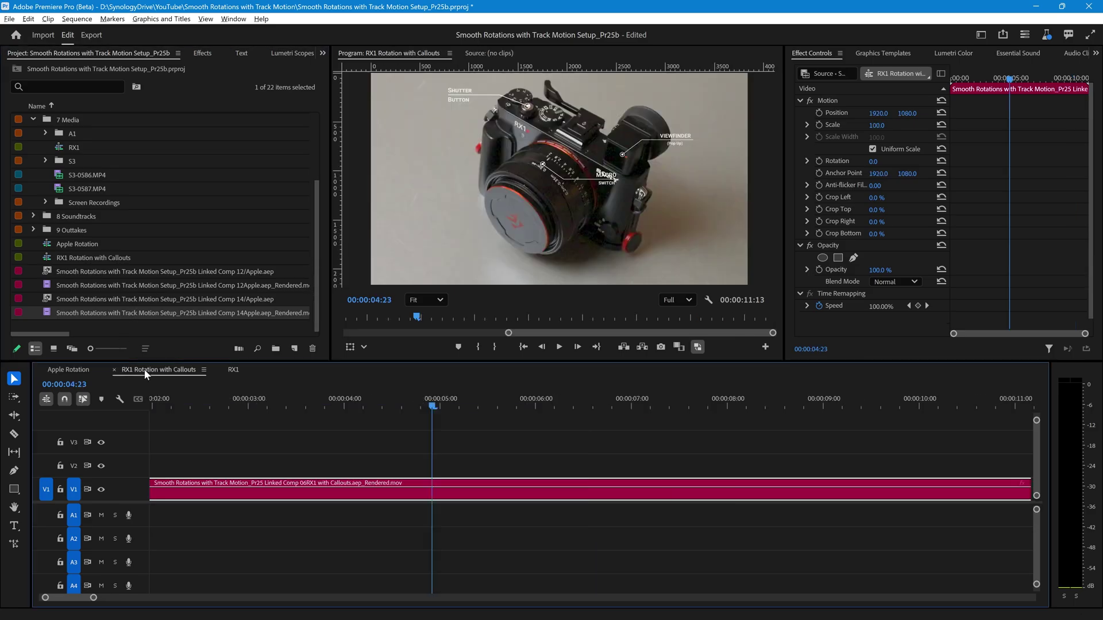
Step: Play the RX1 Rotation with Callouts sequence from its start to review how the callouts follow the rotating camera
left_click_drag(433, 407, 183, 406)
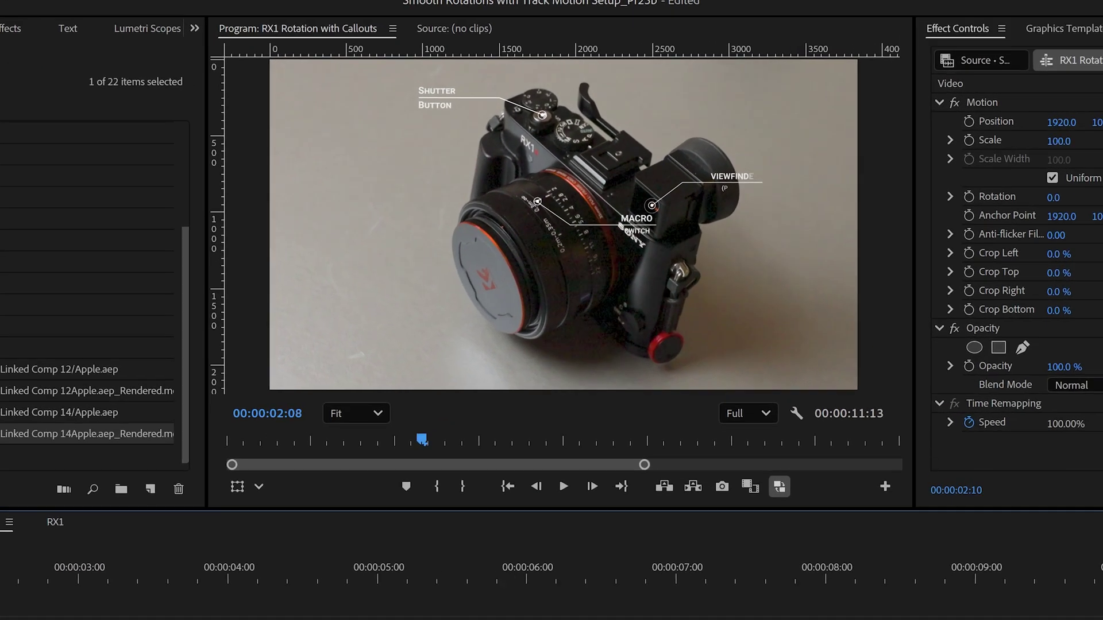
left_click_drag(0, 581, 0, 581)
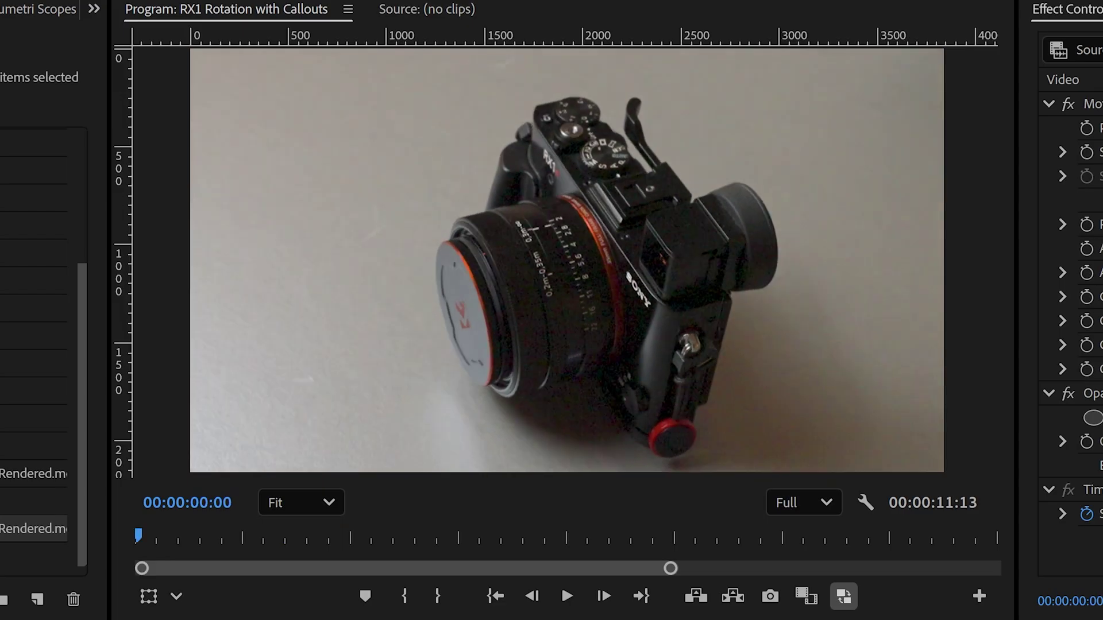
left_click(566, 595)
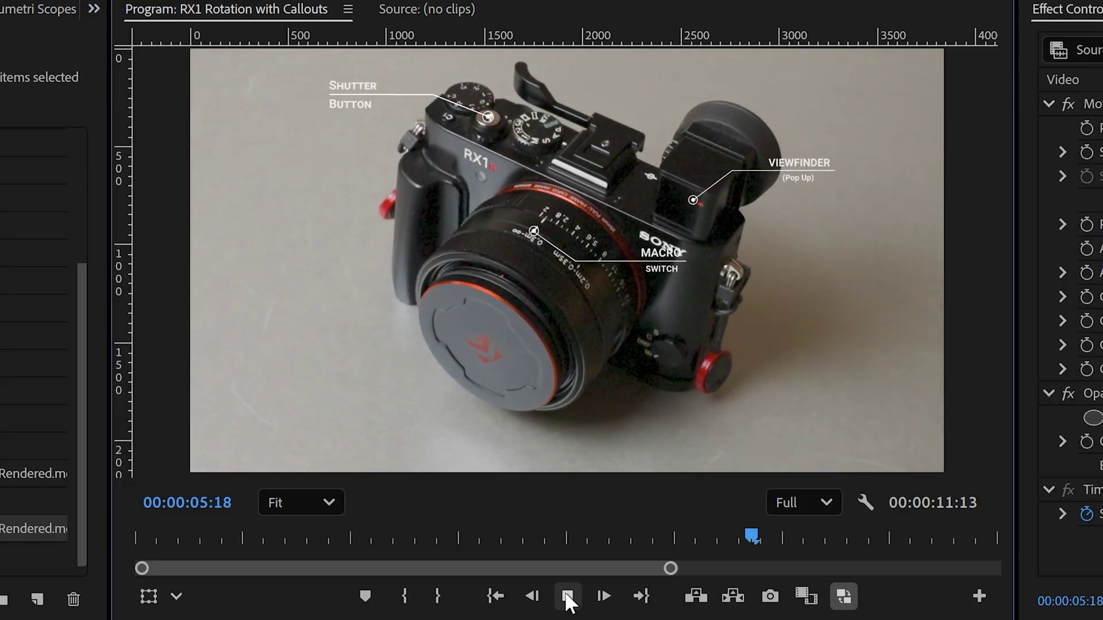
left_click(565, 594)
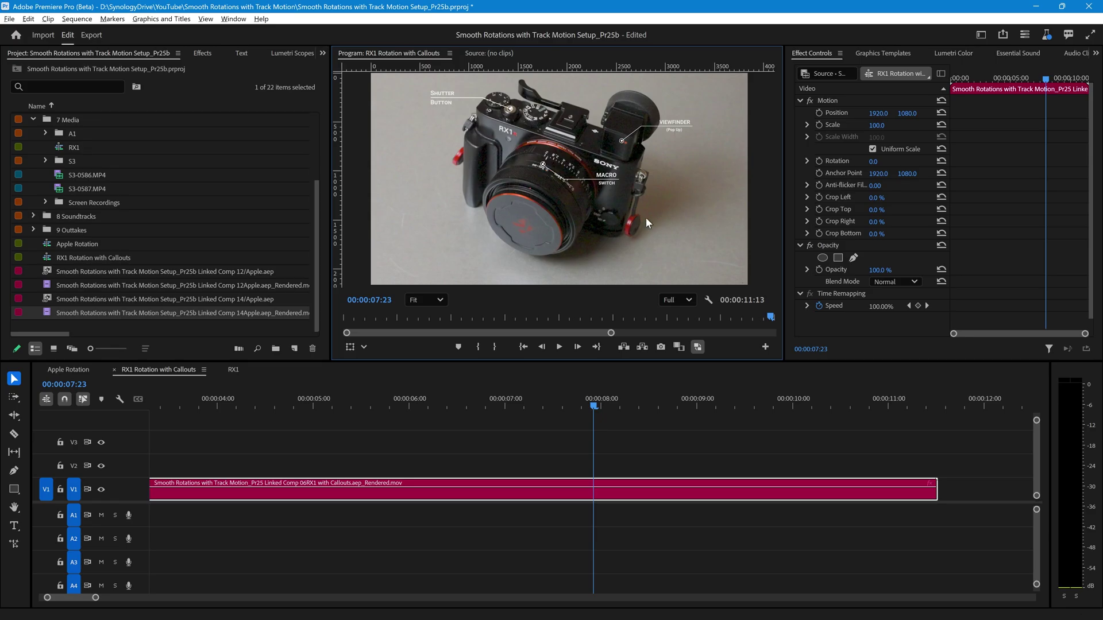
key("space")
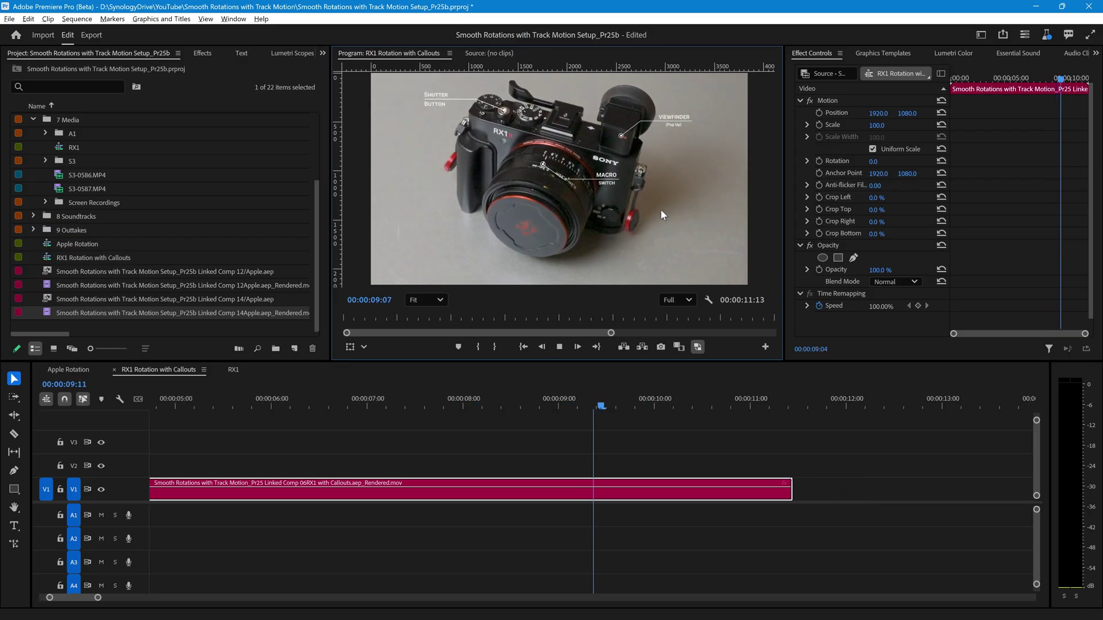
key("space")
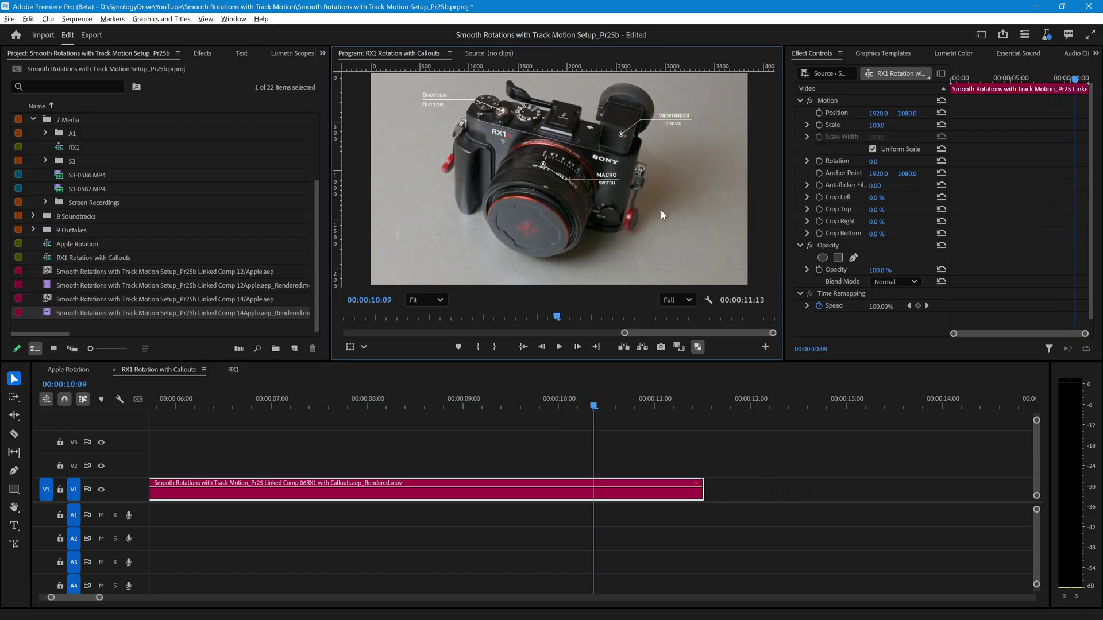